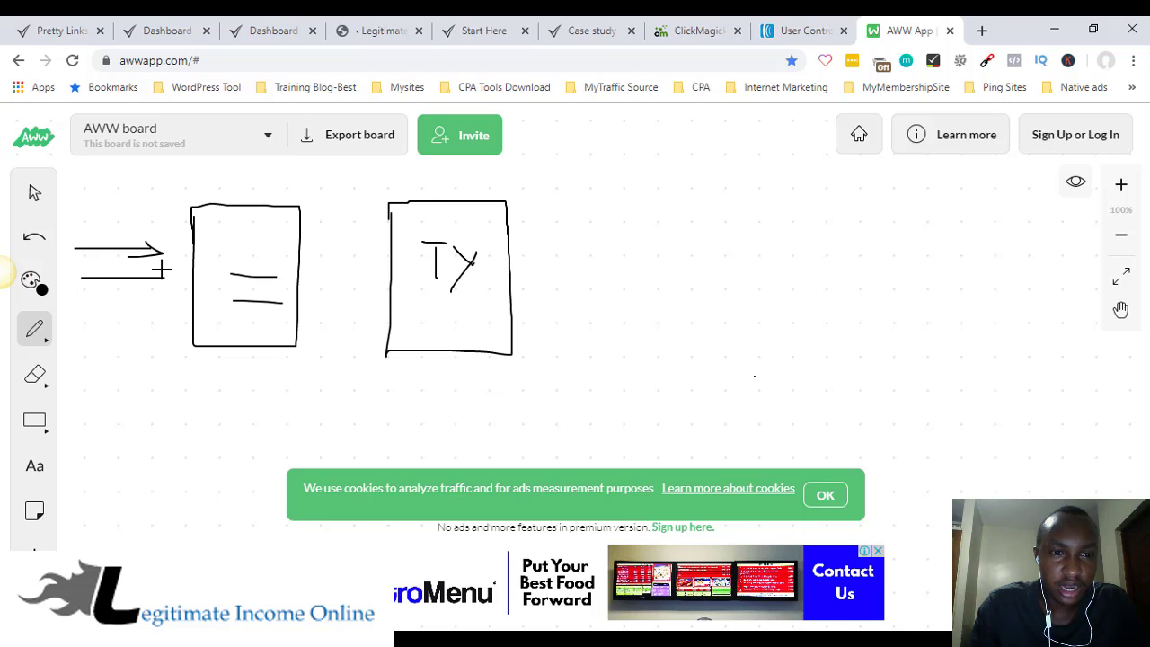
Step: Add an arrowhead to the second arrow, then write 100 below the arrows and an underlined CM beneath the page boxes
mouse_move(161, 268)
left_mouse_down()
mouse_move(101, 327)
mouse_move(117, 314)
mouse_move(143, 321)
mouse_move(132, 318)
left_mouse_up()
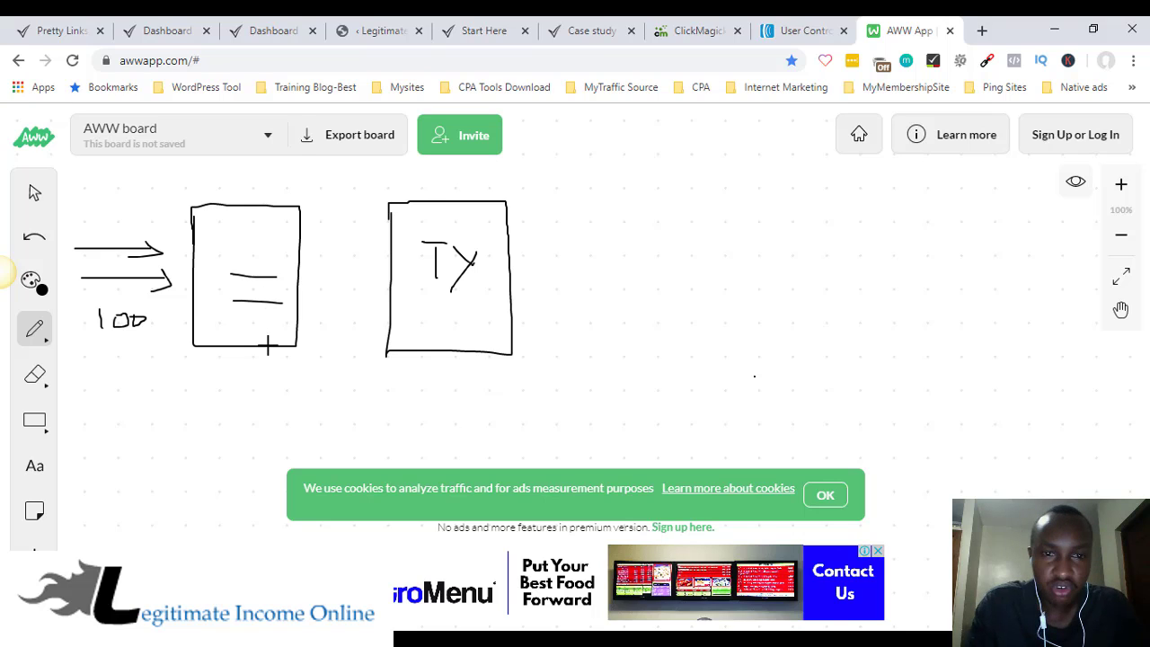
left_click_drag(312, 389, 376, 427)
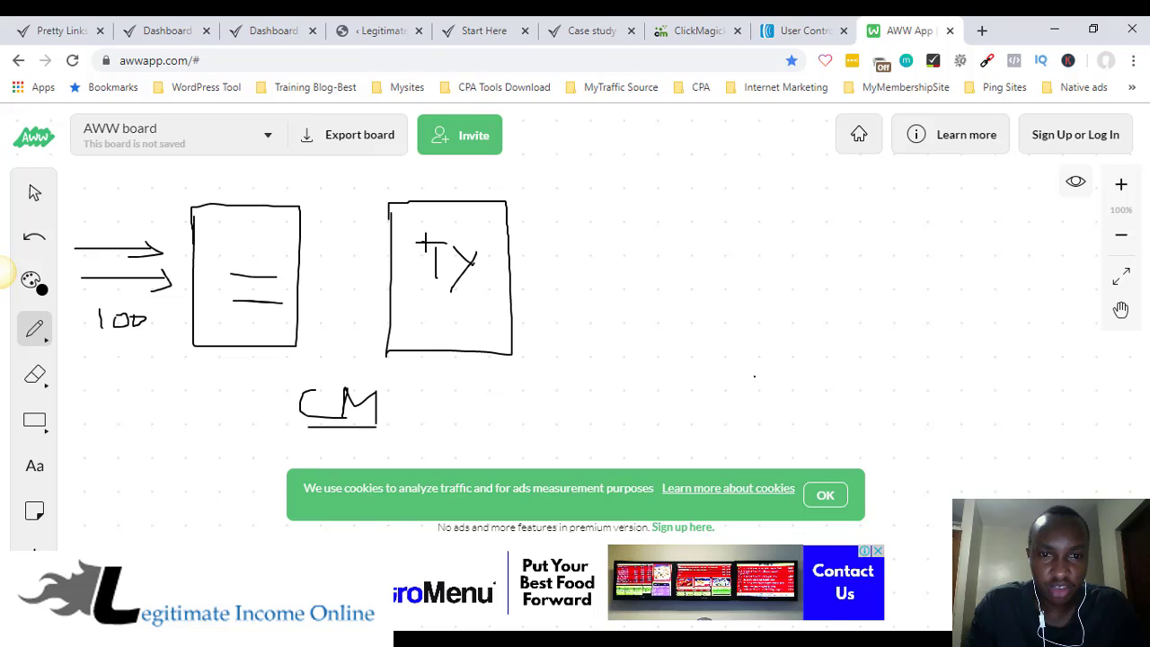
mouse_move(436, 249)
left_mouse_down()
mouse_move(436, 285)
mouse_move(469, 265)
mouse_move(451, 289)
left_mouse_up()
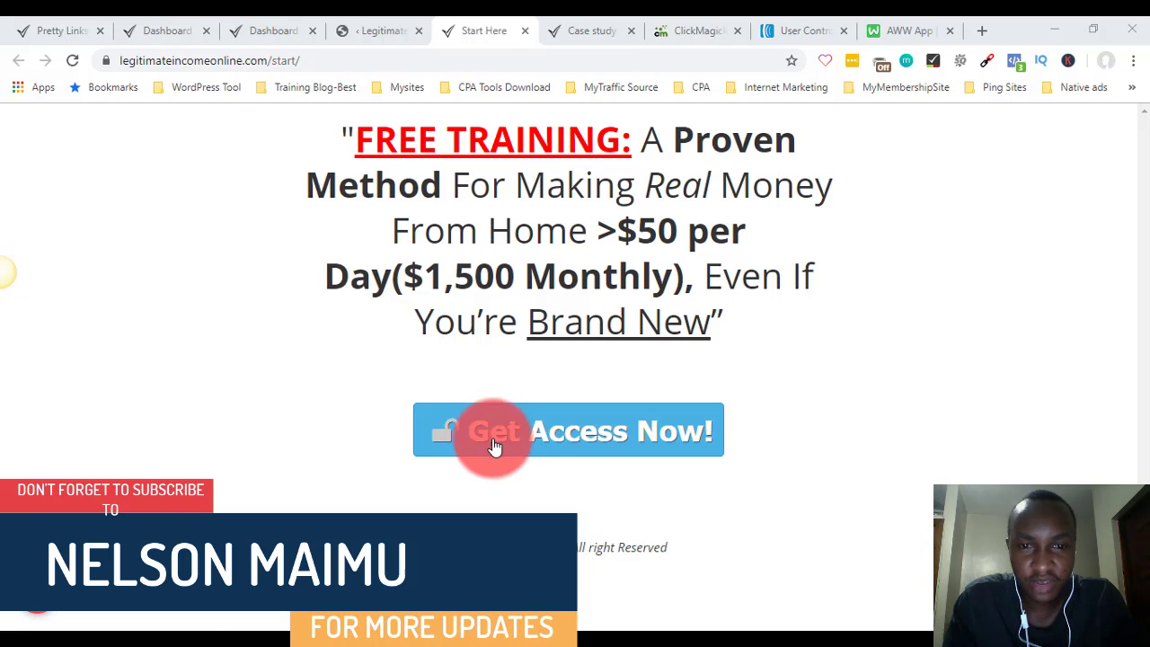
Step: Open the free training page's email opt-in form and compare it with the Case study thank-you page
left_click(618, 423)
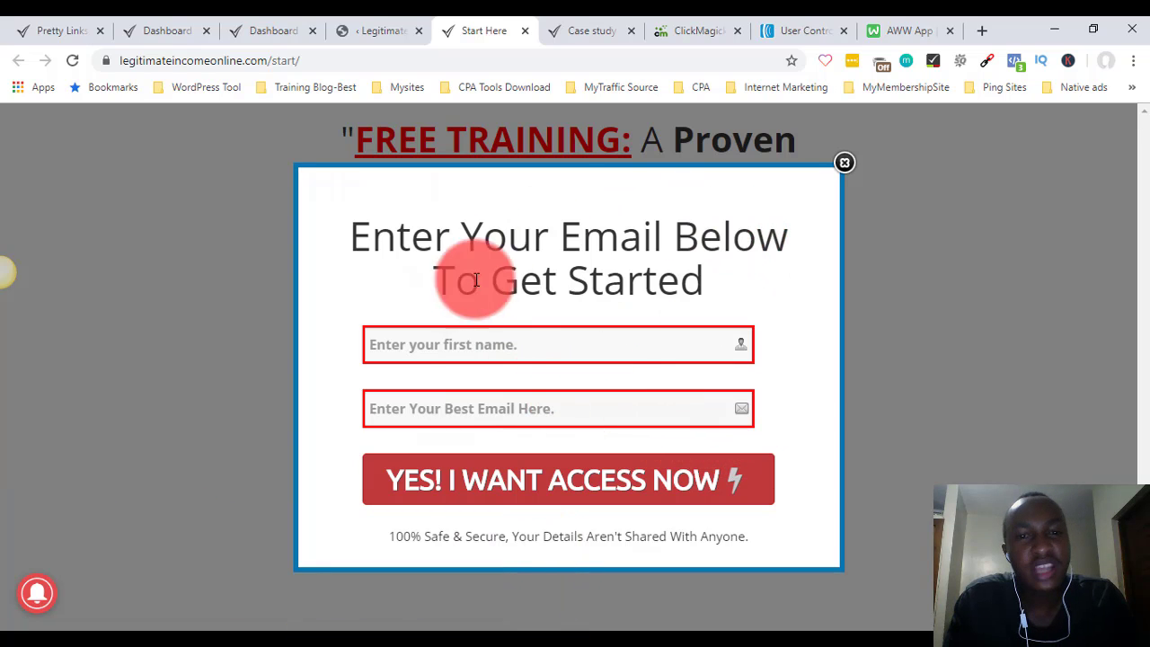
left_click(585, 30)
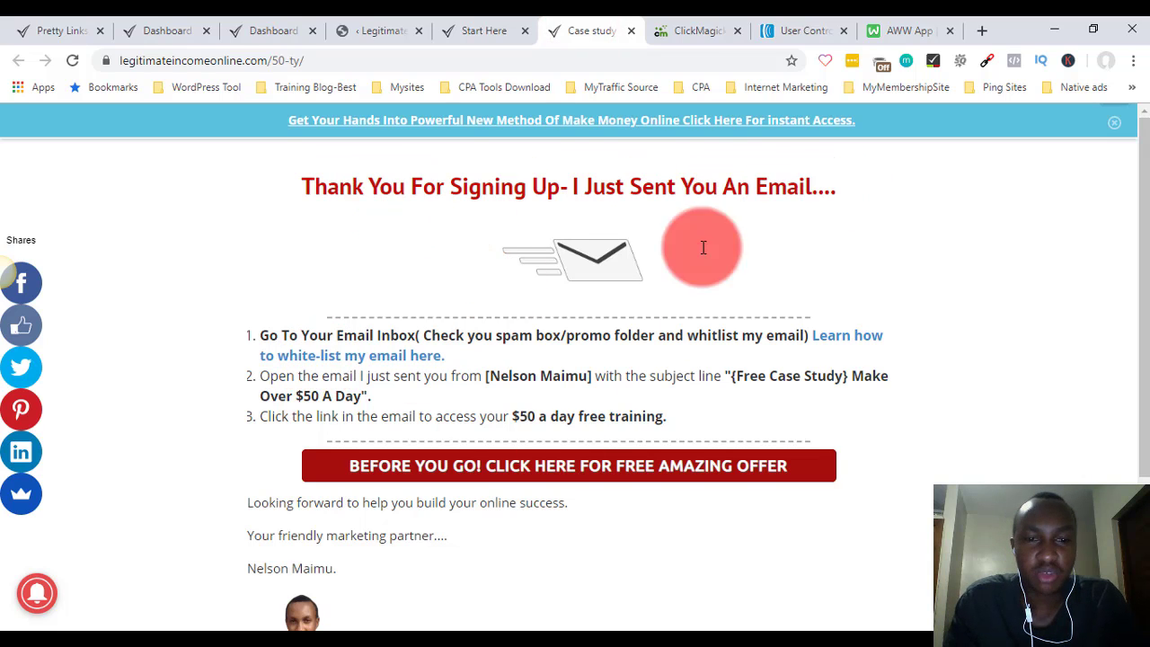
left_click(465, 29)
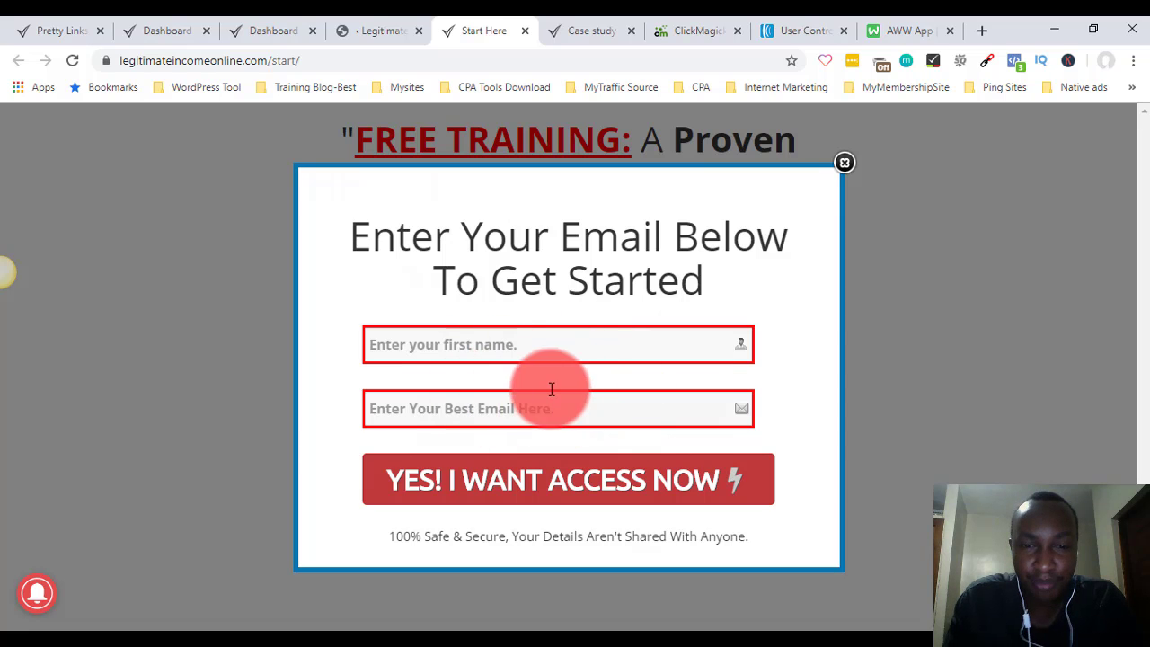
left_click(577, 27)
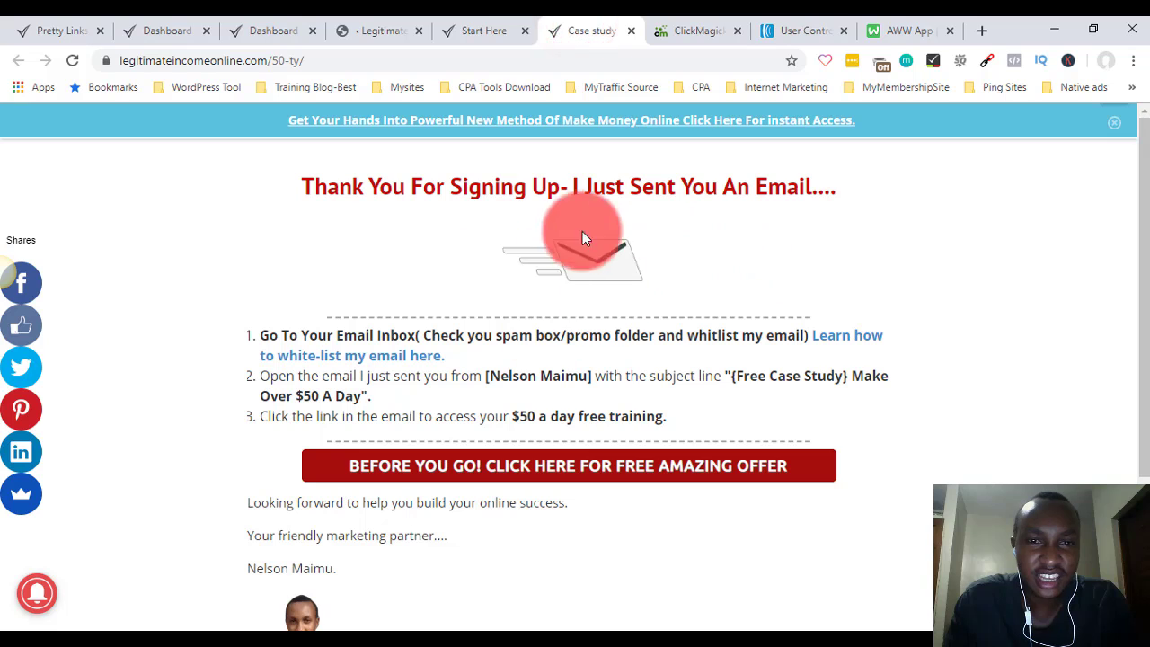
left_click(478, 27)
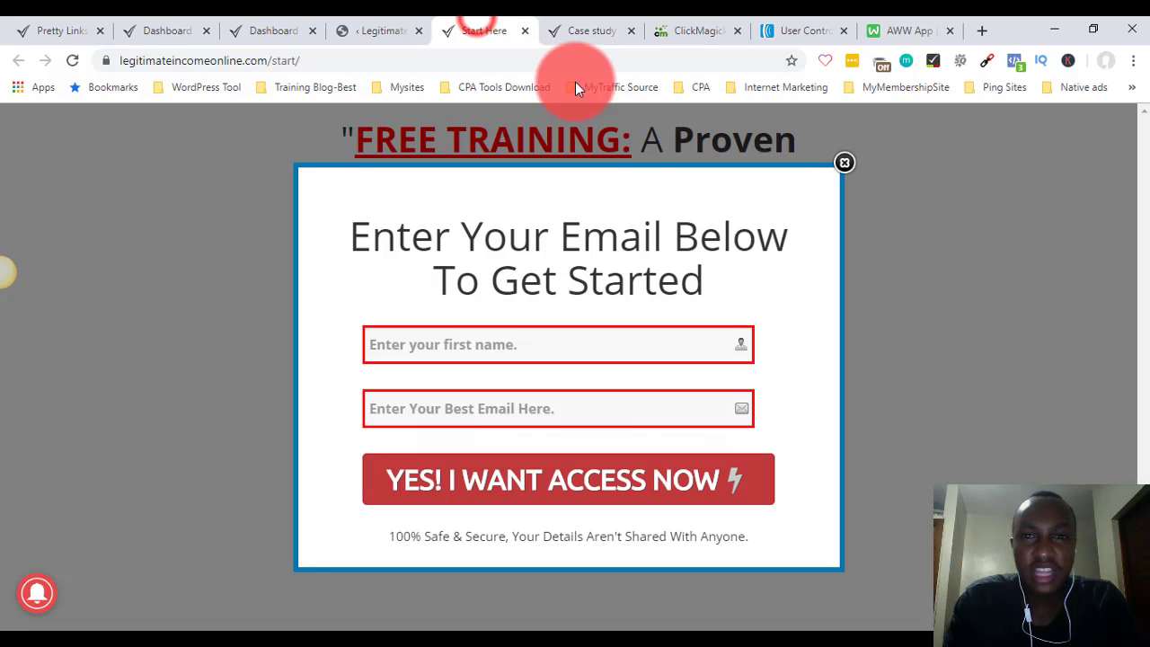
Step: Switch to ClickMagick and review its tracking links list alongside the opt-in form
left_click(688, 27)
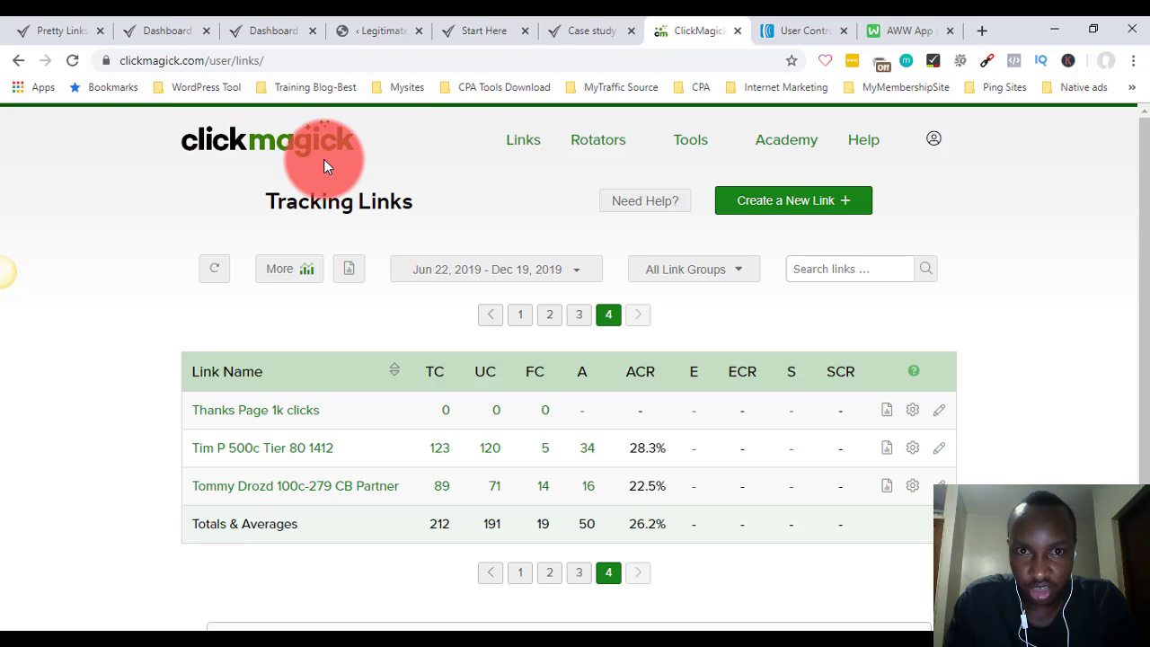
left_click(471, 31)
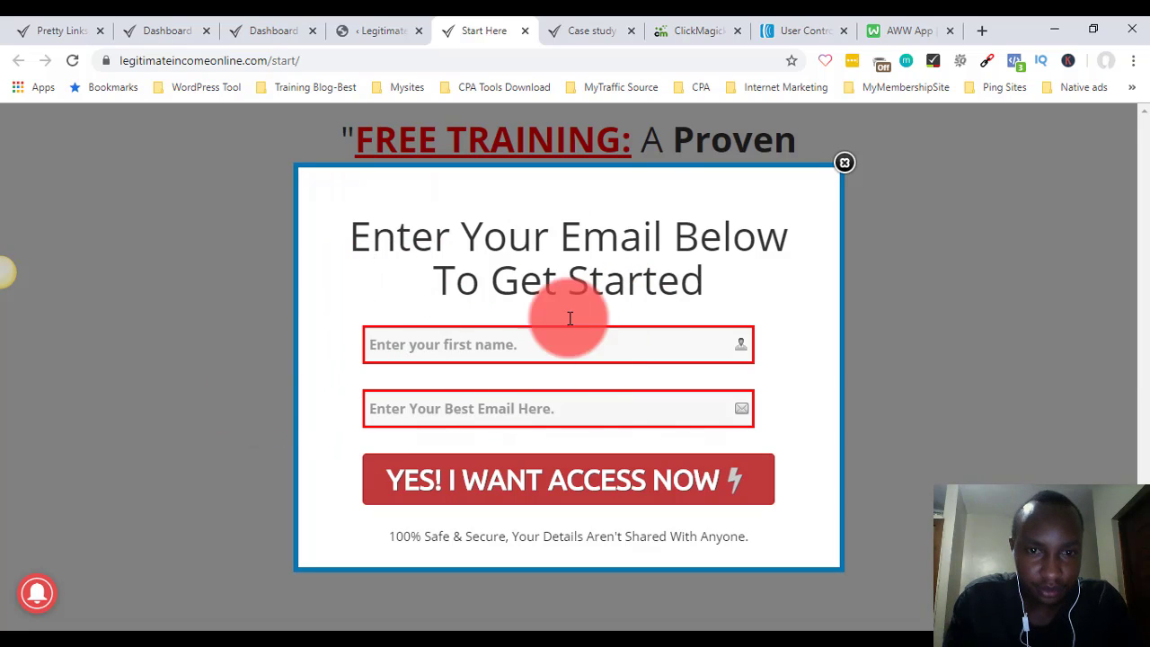
left_click(700, 22)
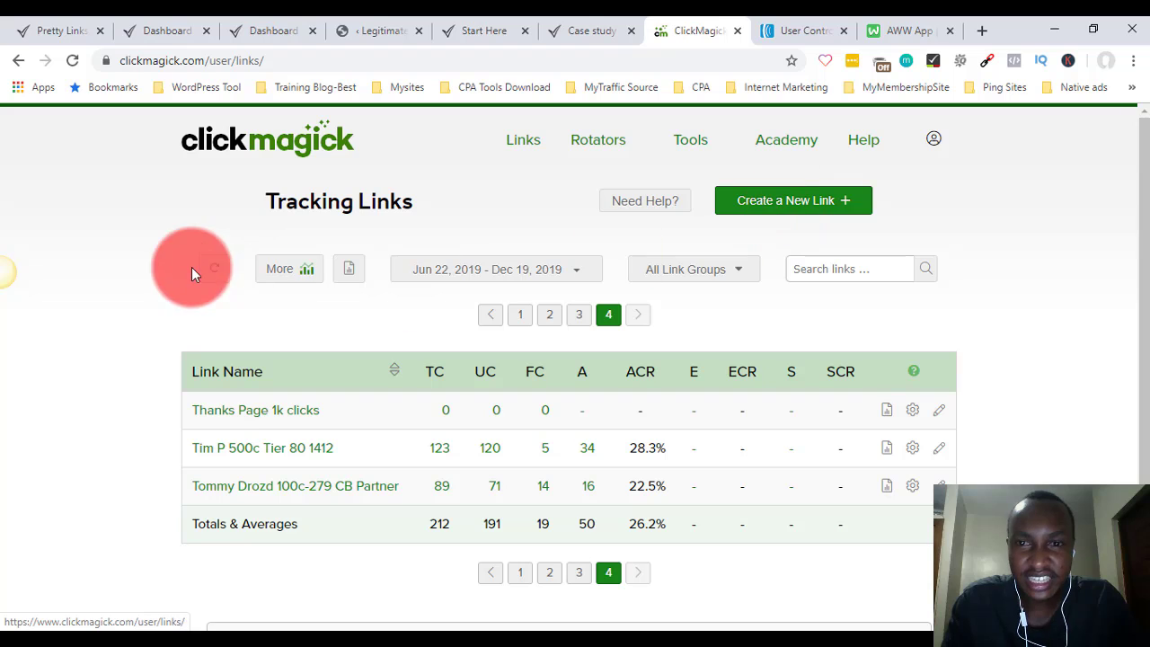
Step: Close the email opt-in form on the free training page and review that page and the thank-you page again
left_click(492, 24)
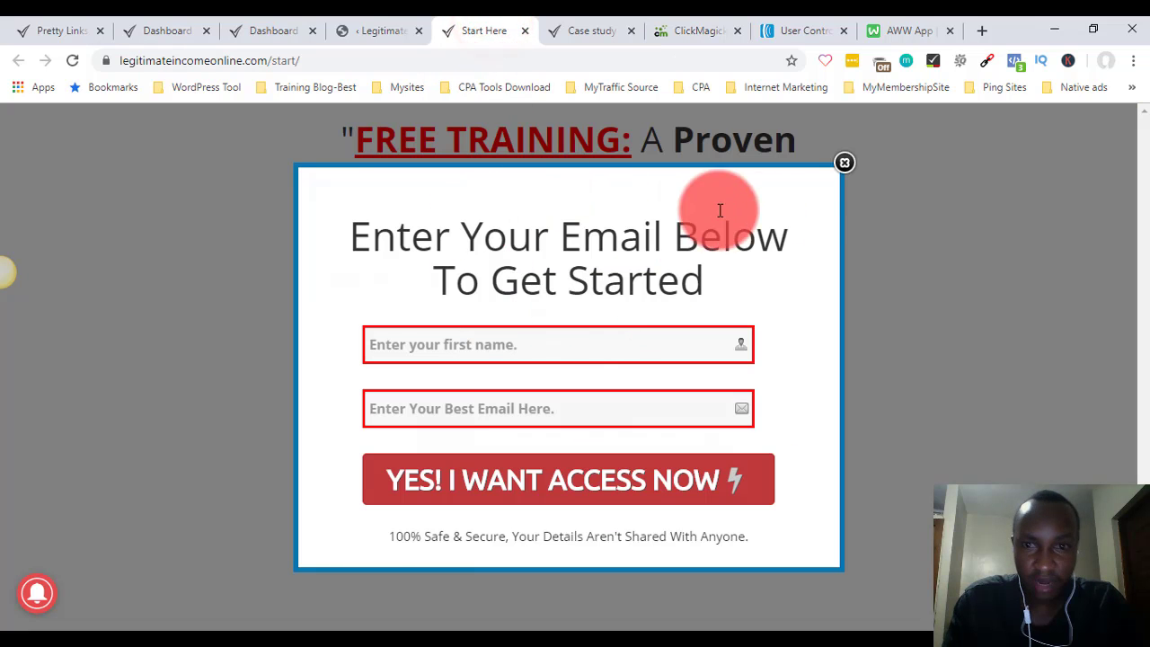
left_click(841, 171)
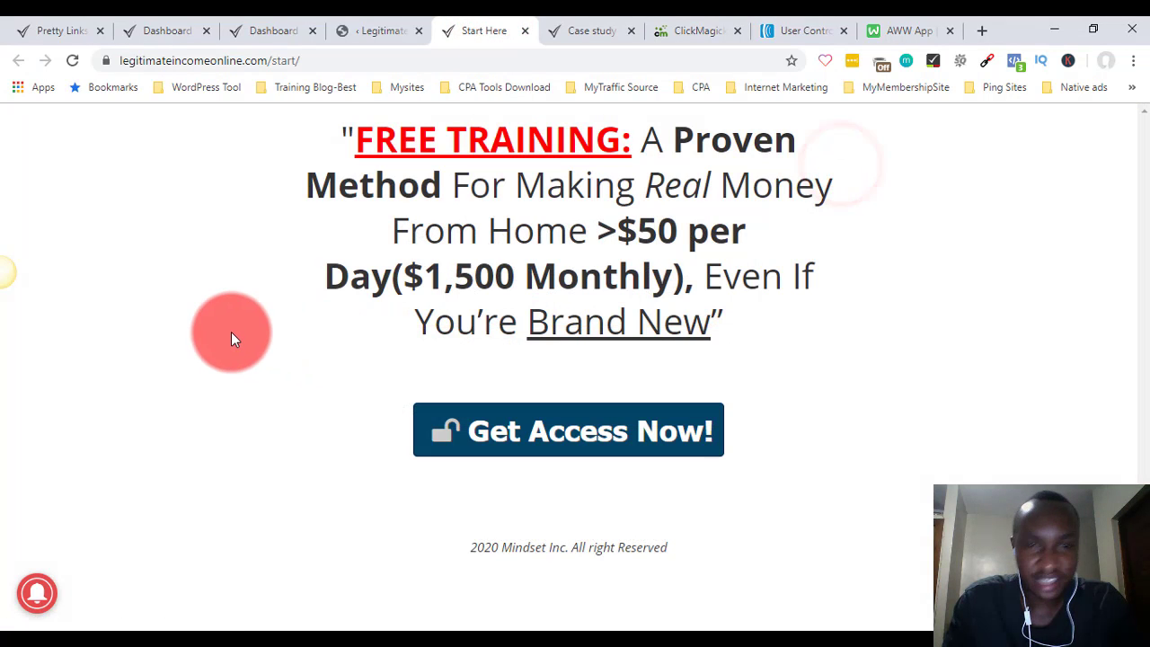
left_click(572, 27)
left_click(486, 29)
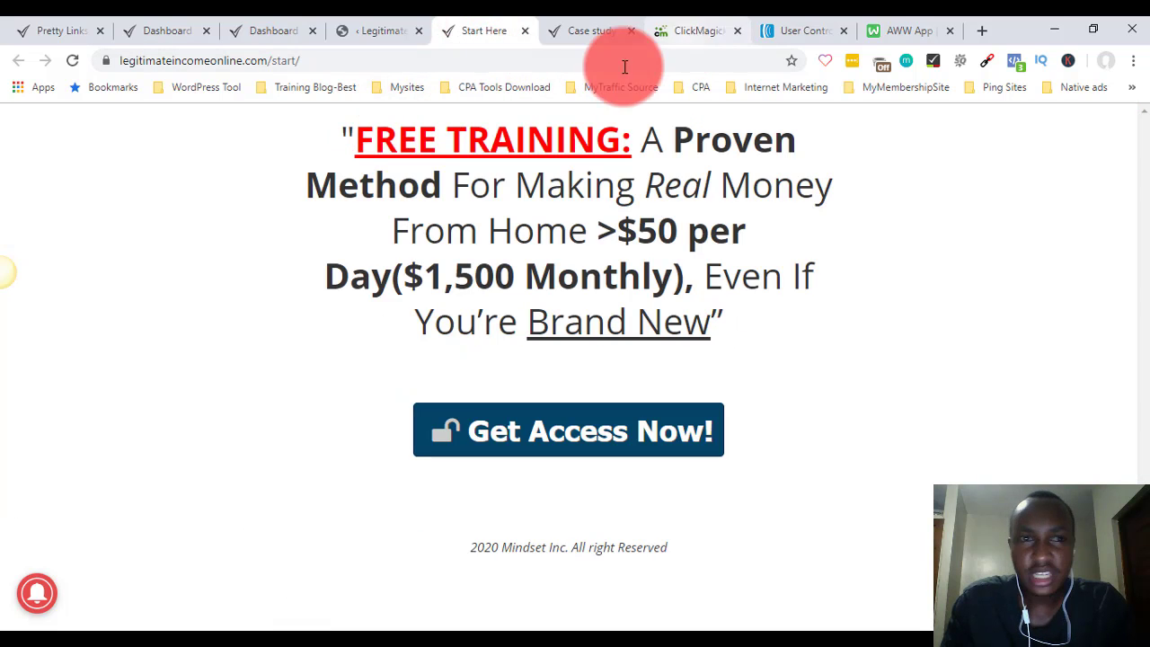
Step: Switch to ClickMagick and start creating a new tracking link
left_click(683, 29)
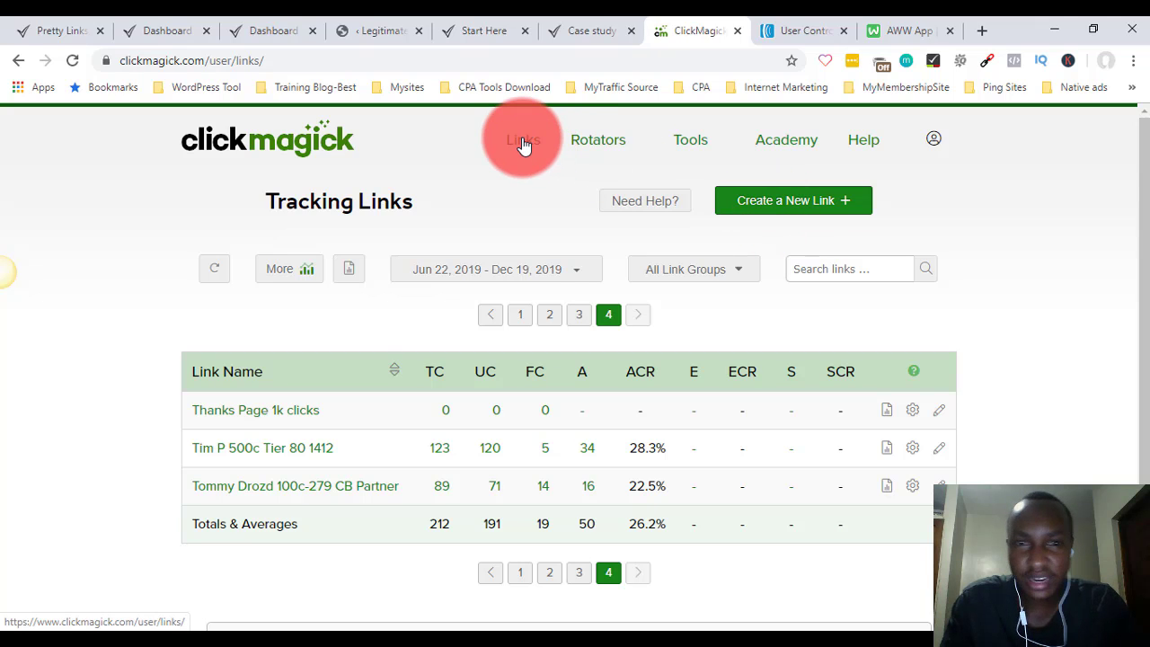
left_click(787, 207)
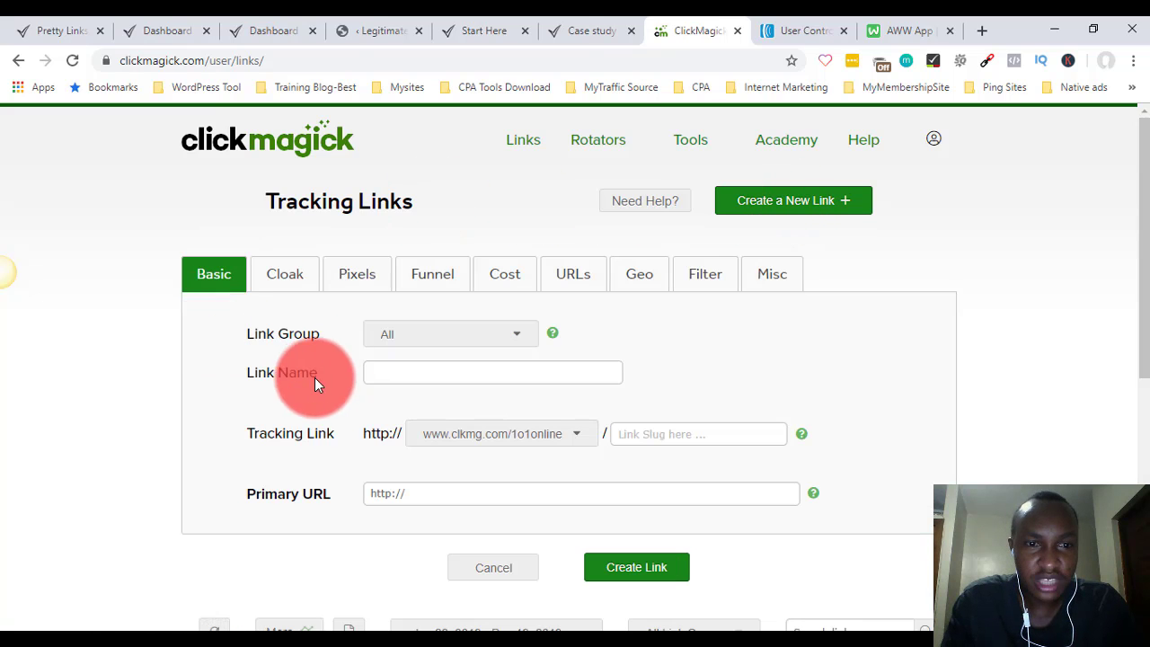
left_click(424, 376)
left_click(847, 364)
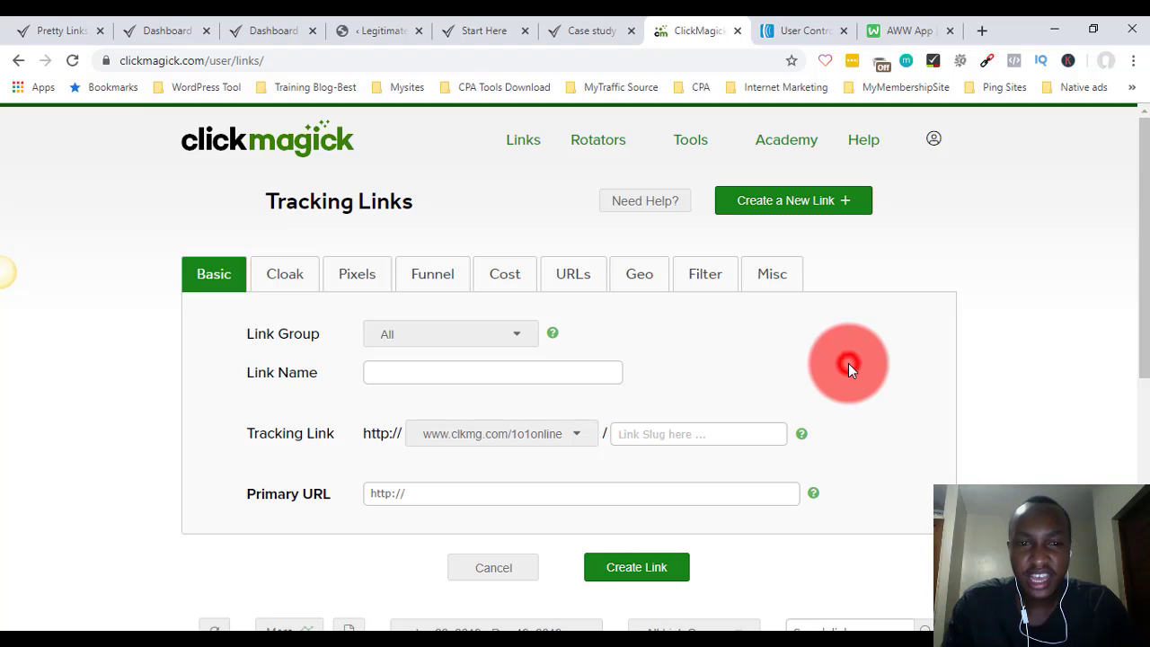
Step: Name the new tracking link with the person's first name followed by "100c May20"
left_click(406, 377)
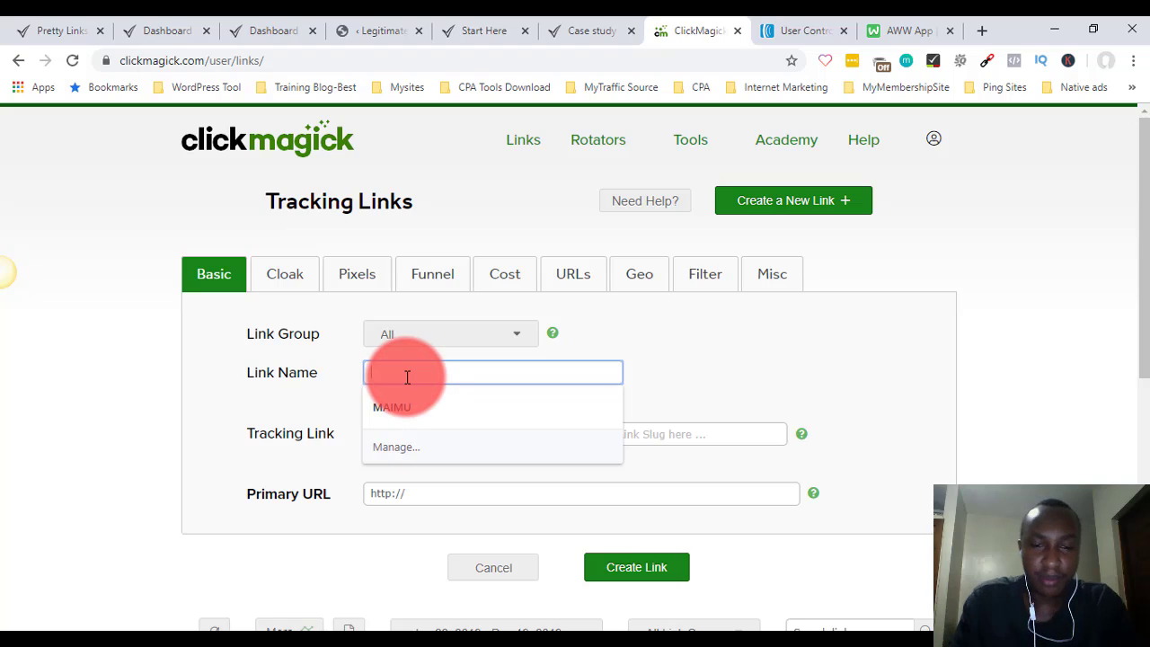
type("n")
key("BackSpace")
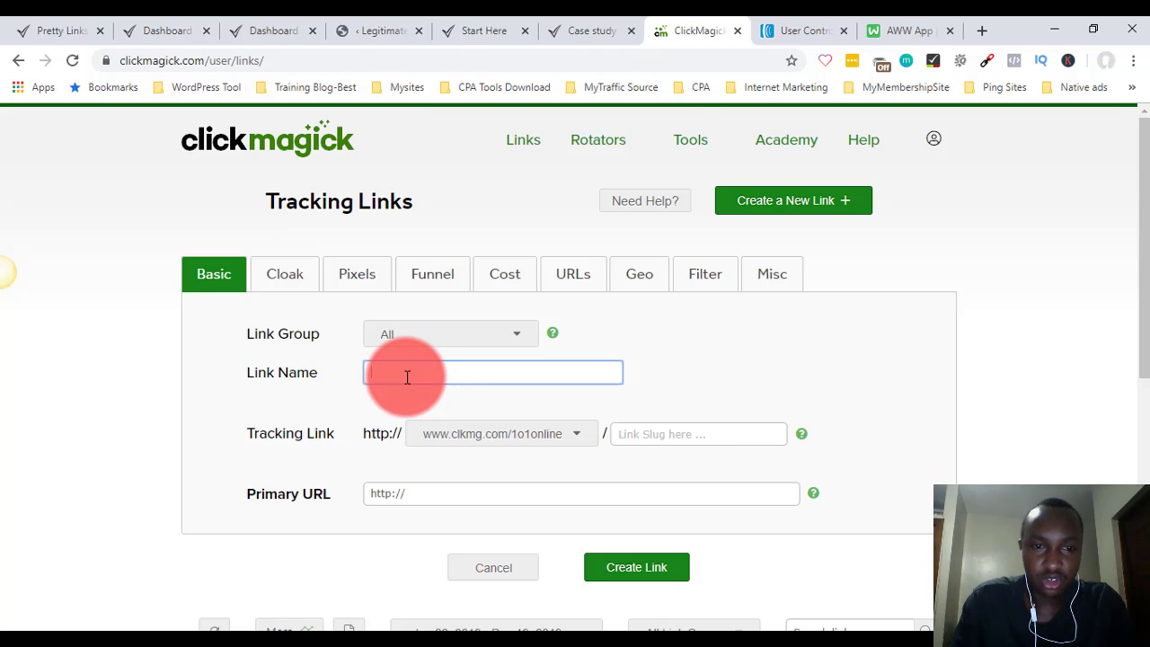
type("Nelson 100c May20")
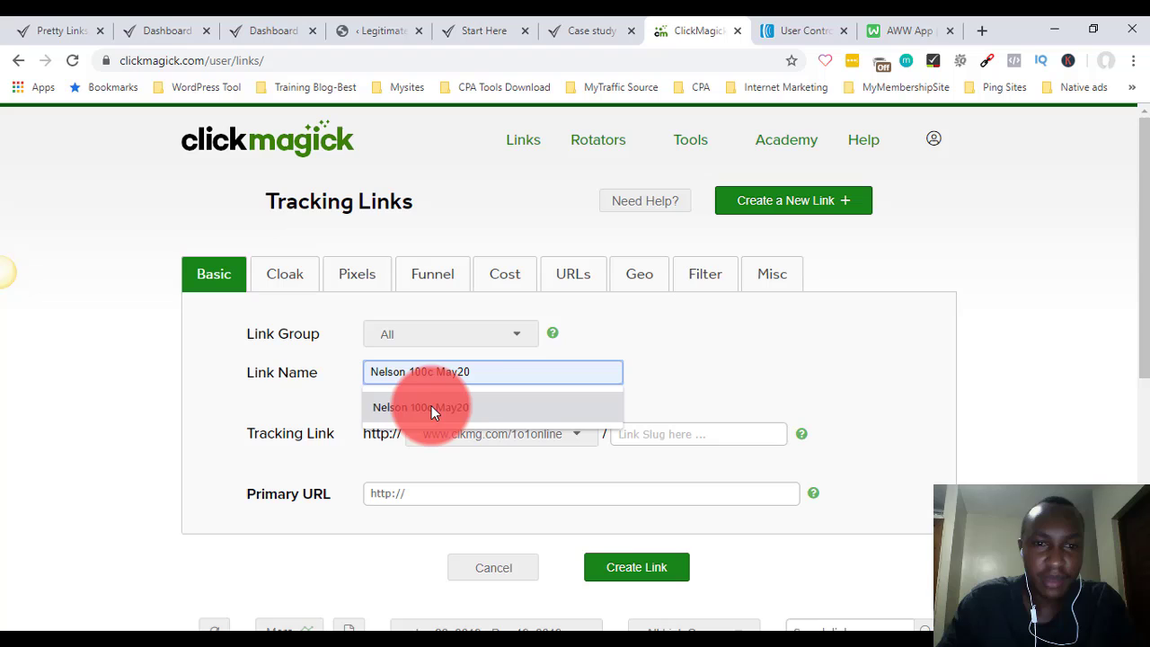
left_click(431, 405)
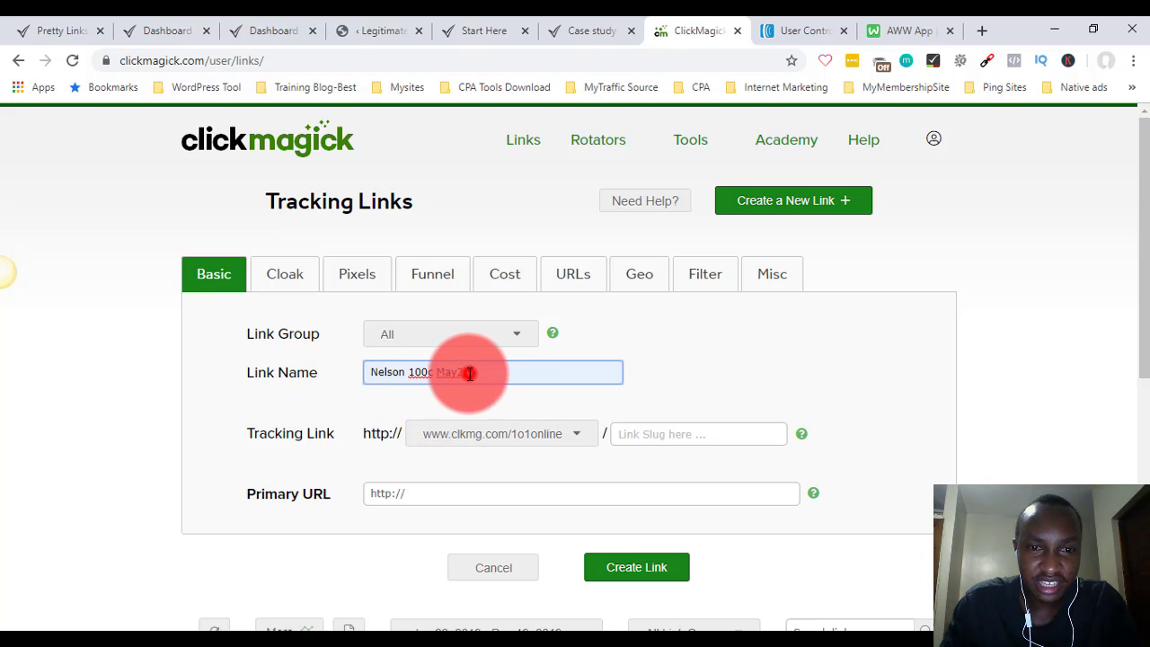
double_click(455, 375)
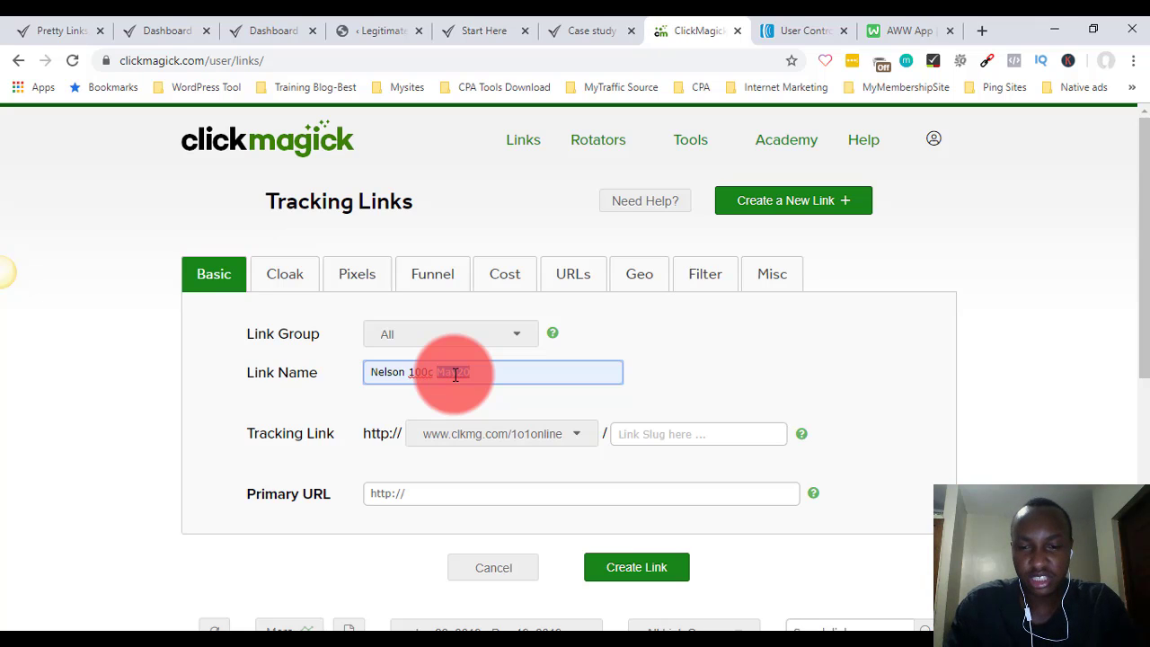
left_click(513, 377)
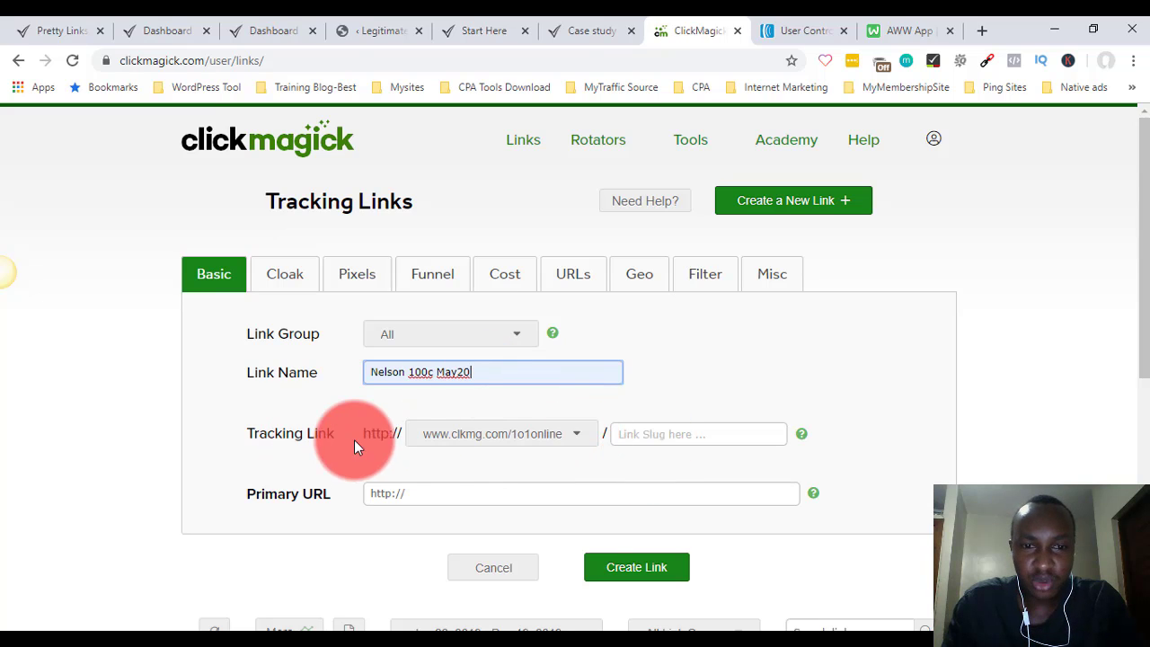
left_click(526, 440)
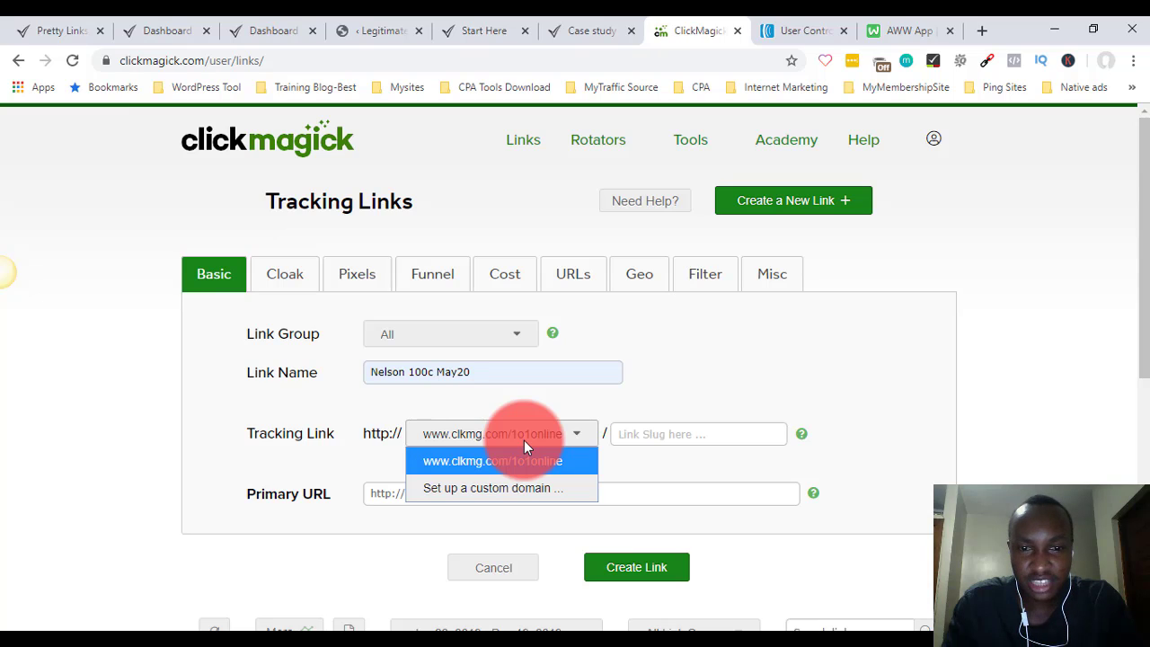
left_click(524, 440)
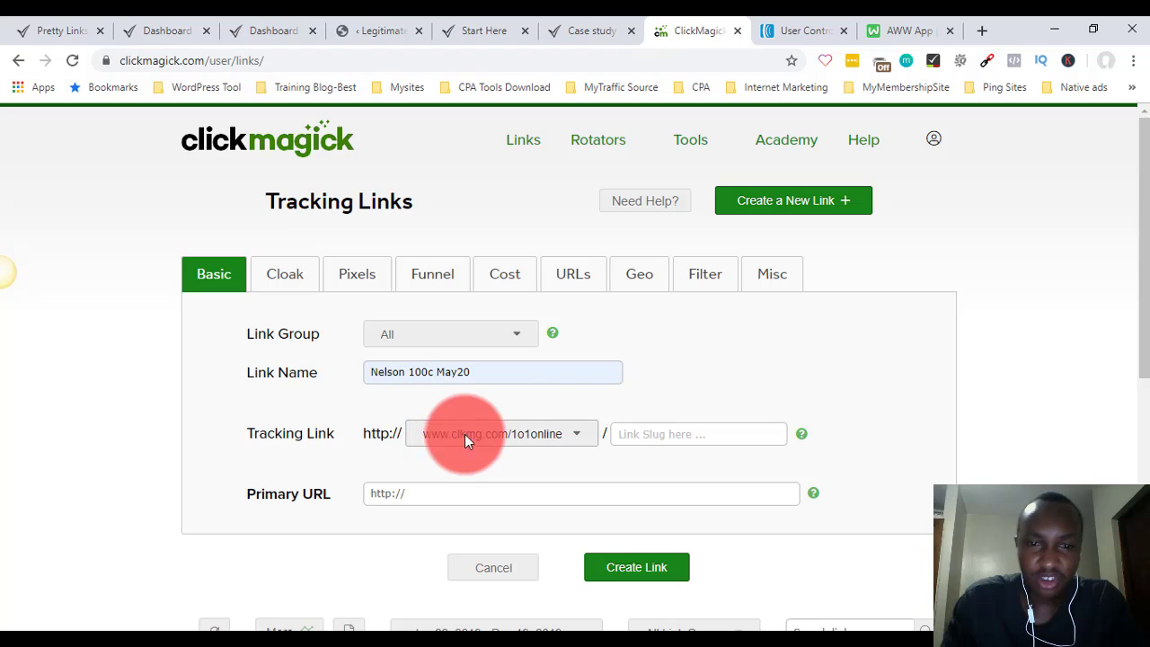
left_click(676, 435)
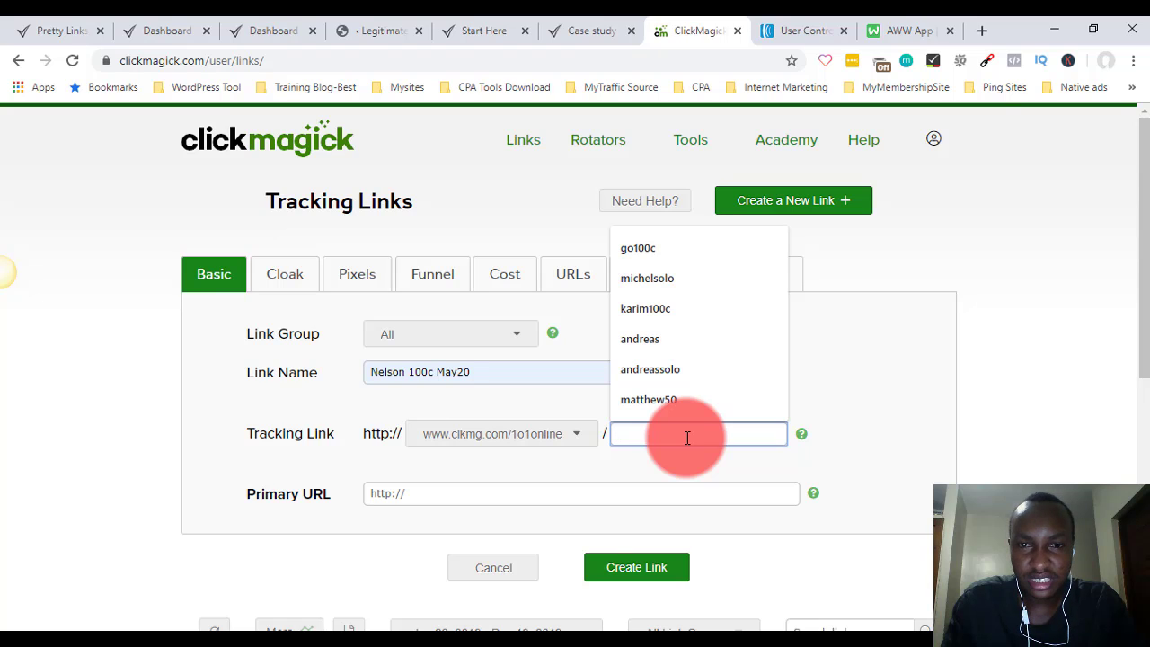
left_click(655, 404)
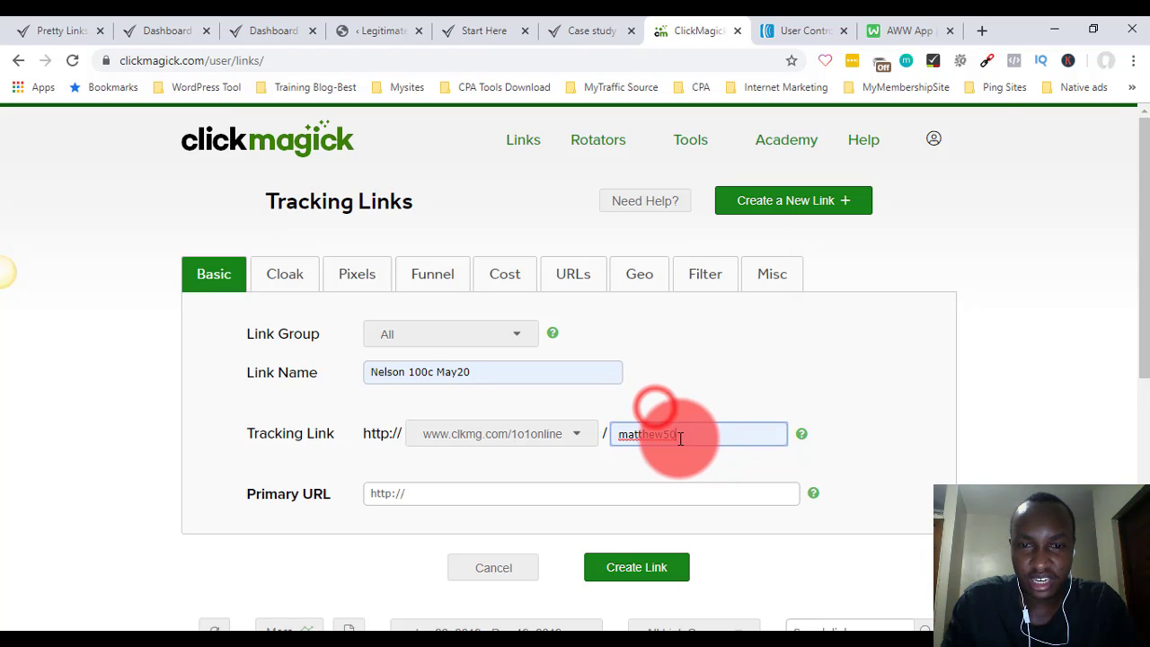
left_click_drag(664, 437, 607, 436)
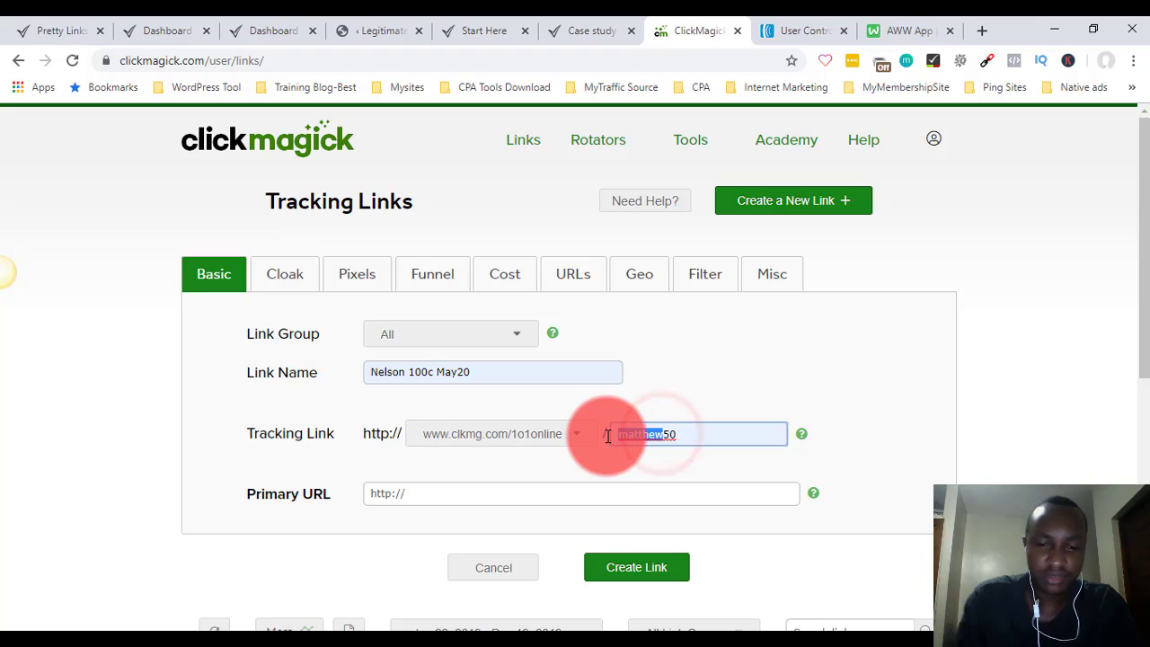
type("nelson100")
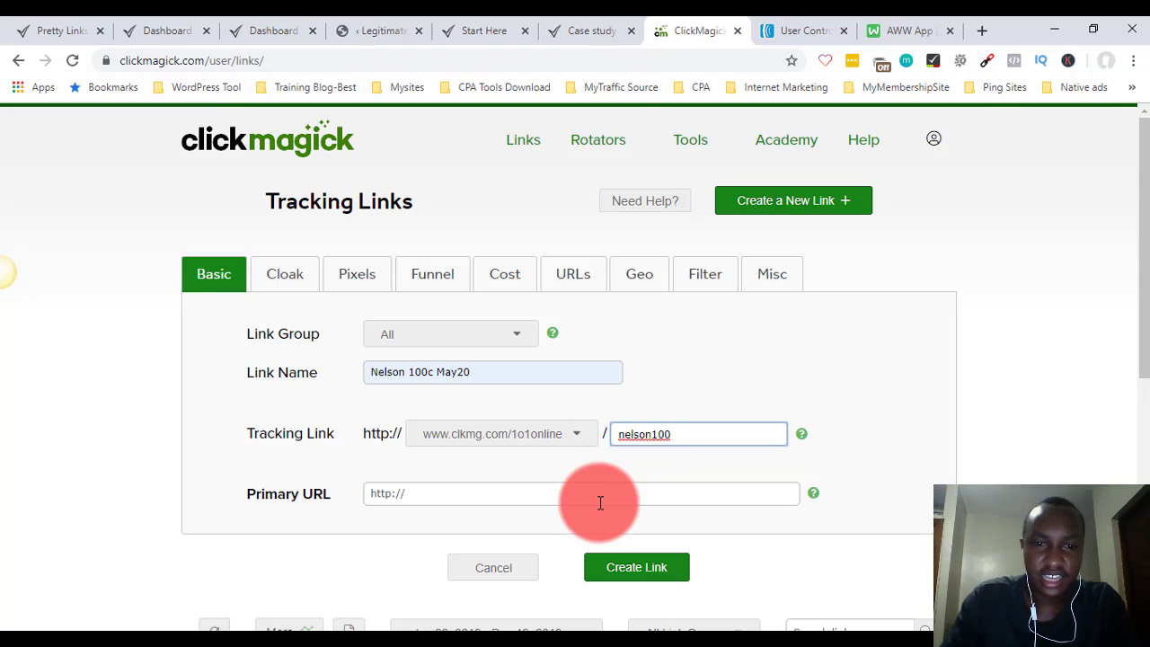
left_click(450, 500)
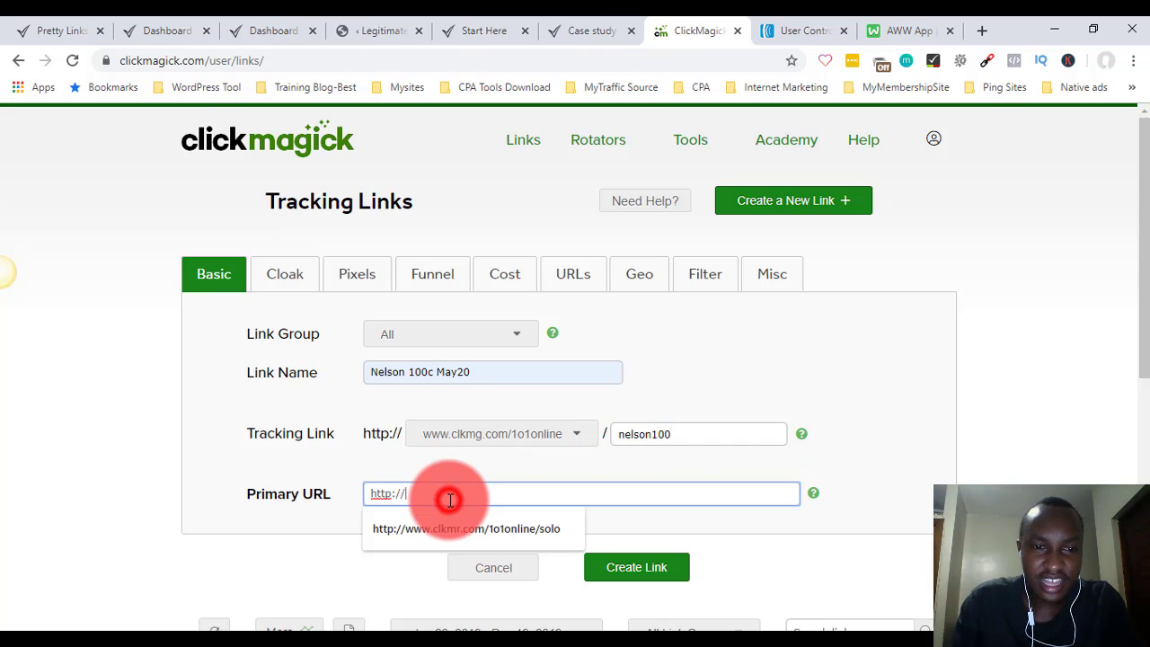
left_click(240, 474)
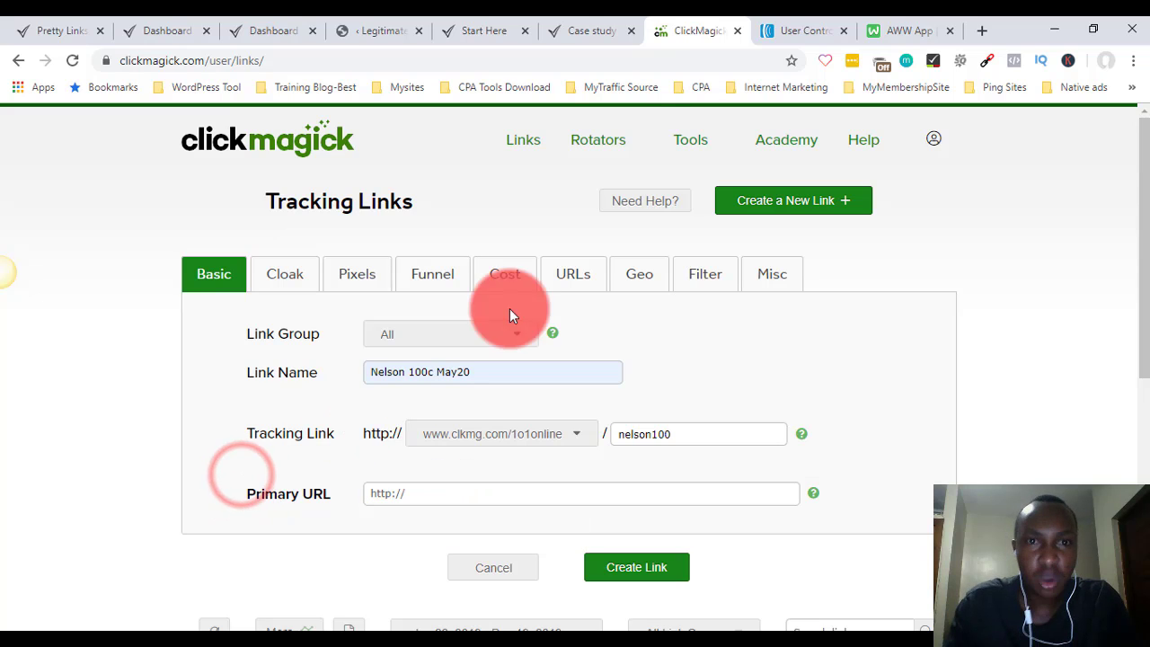
left_click(471, 34)
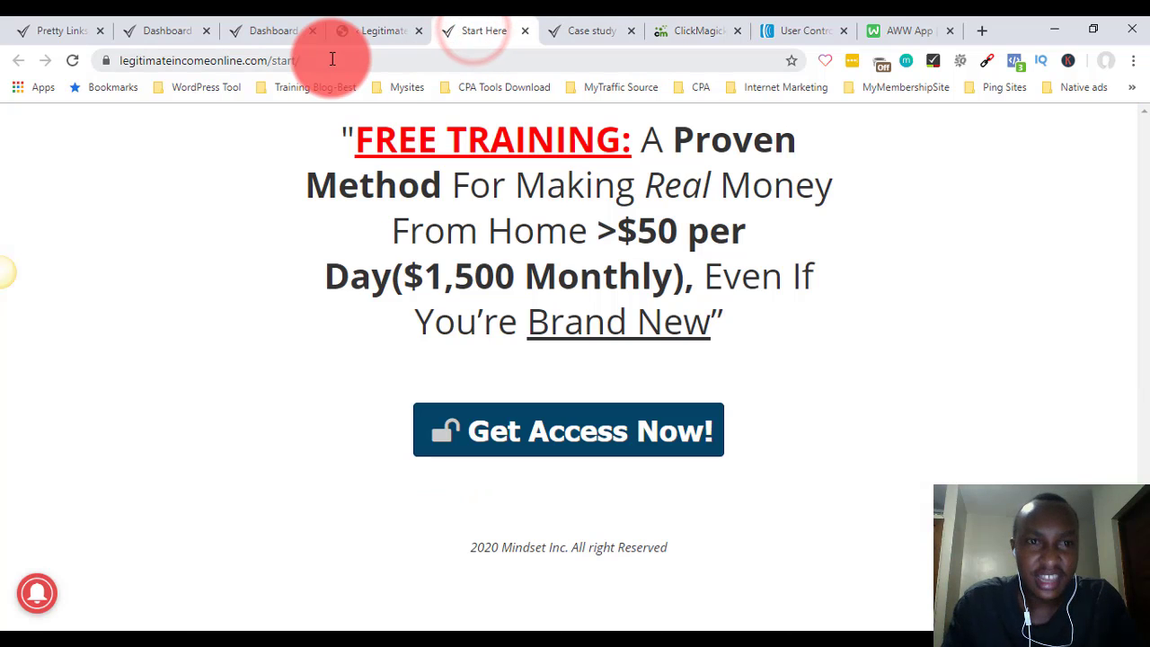
left_click(151, 60)
key("ctrl+c")
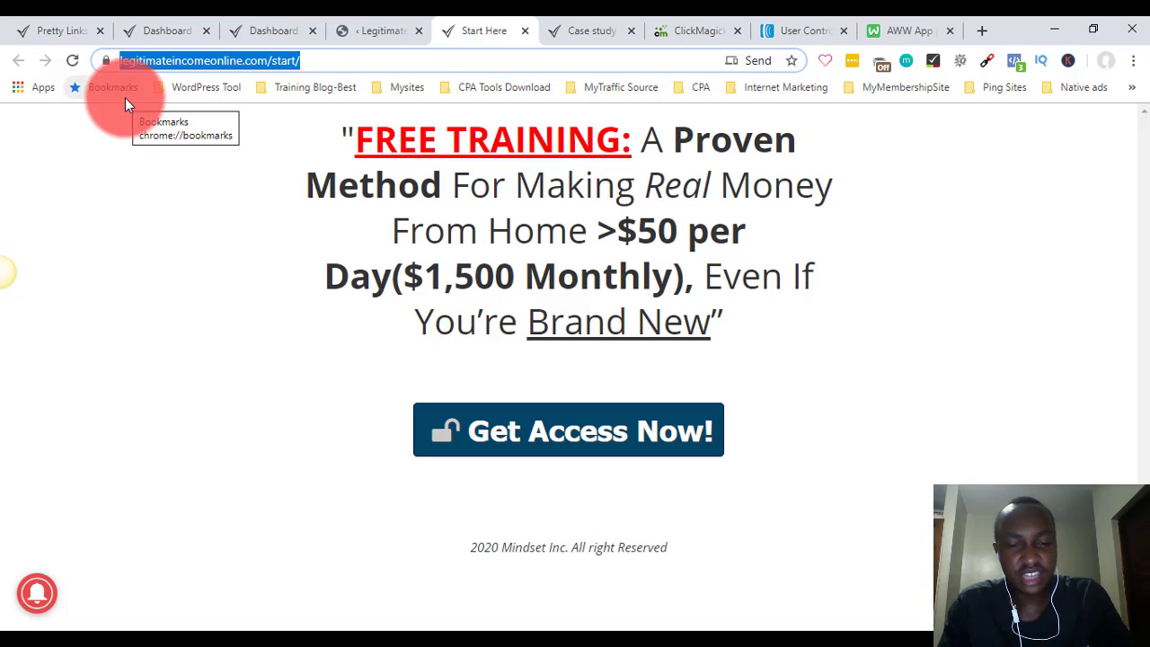
left_click(692, 30)
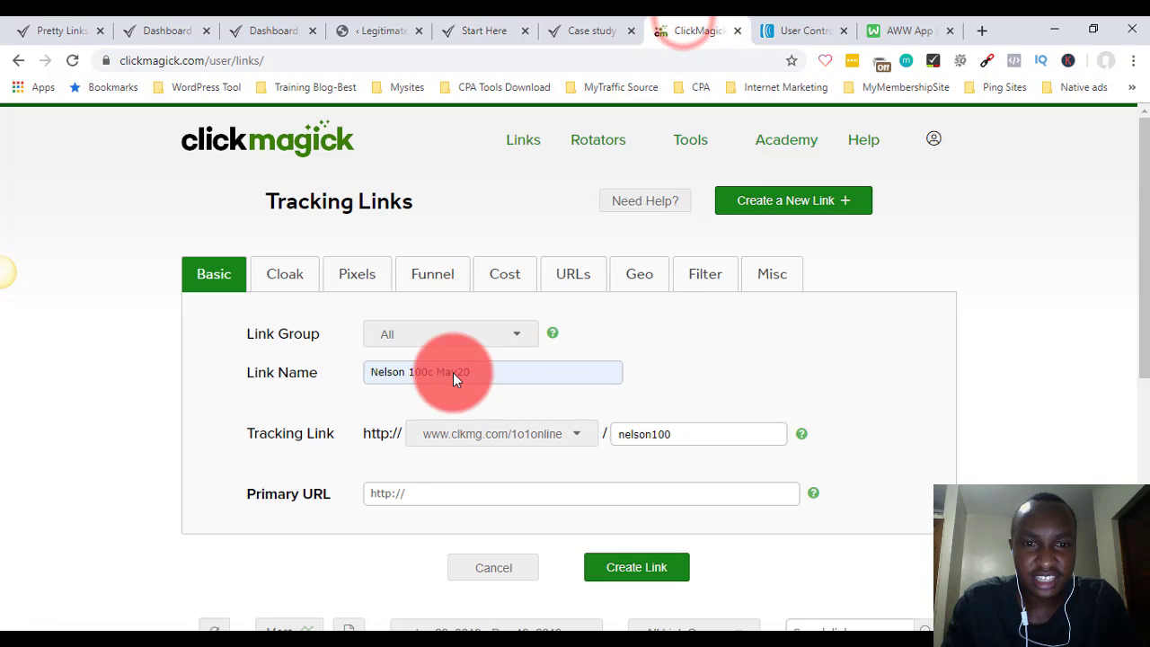
left_click(419, 496)
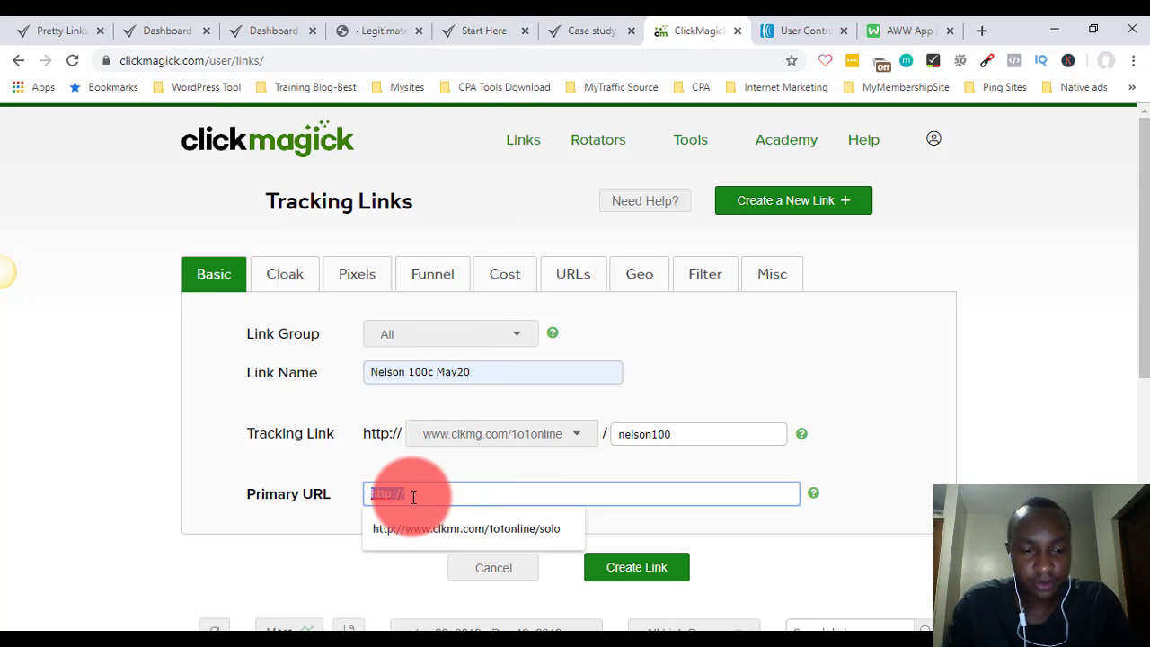
key("ctrl+v")
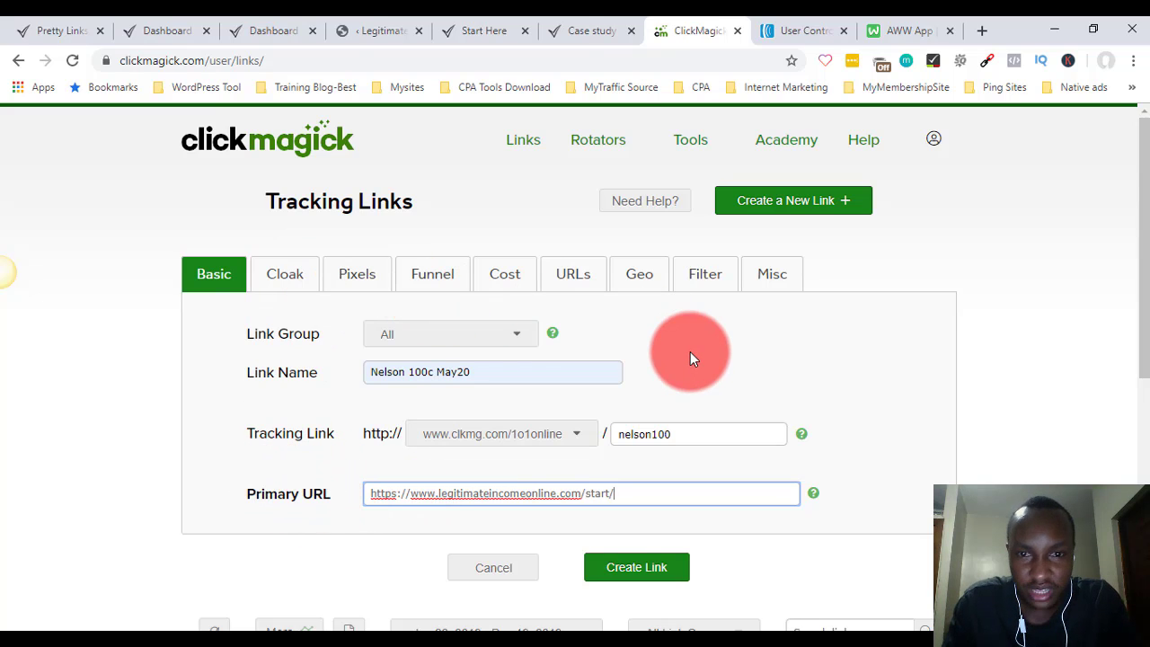
scroll(691, 353, "down", 1)
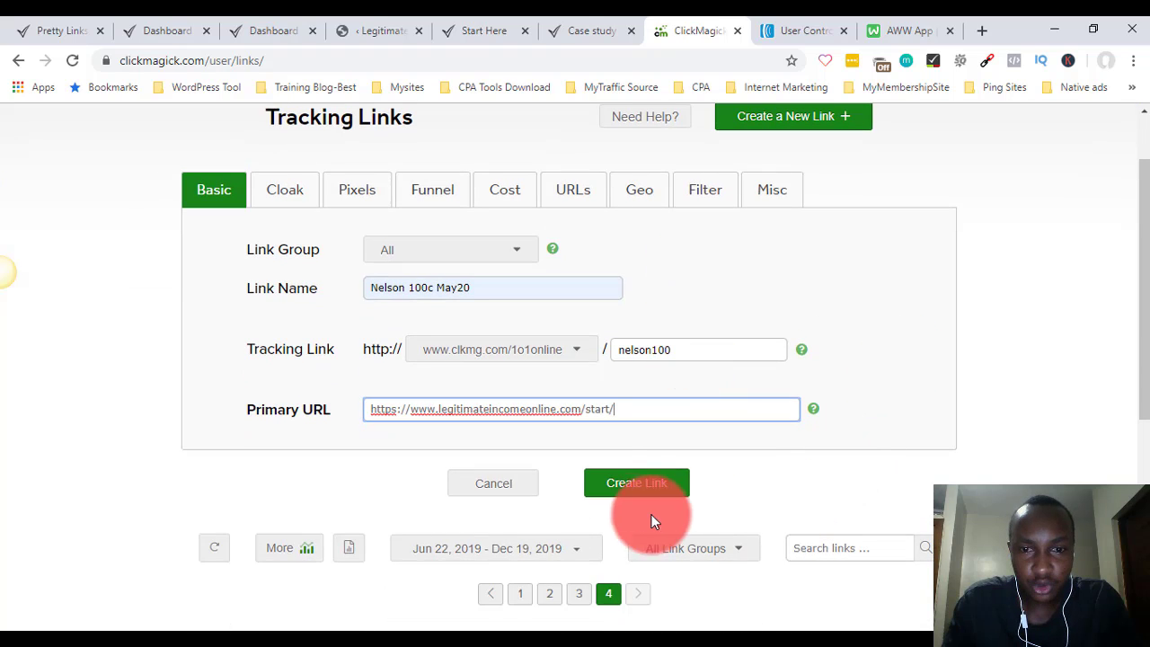
Step: Look through the available link groups and keep the link group set to All
left_click(619, 492)
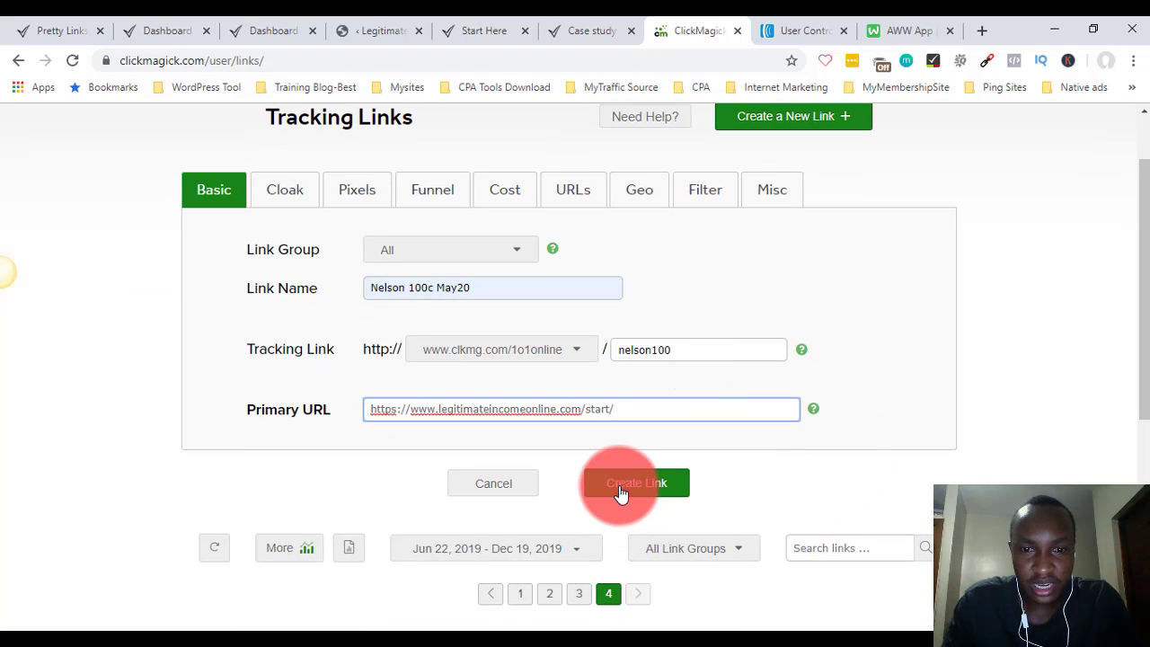
left_click(251, 252)
left_click_drag(251, 251, 515, 255)
left_click(517, 256)
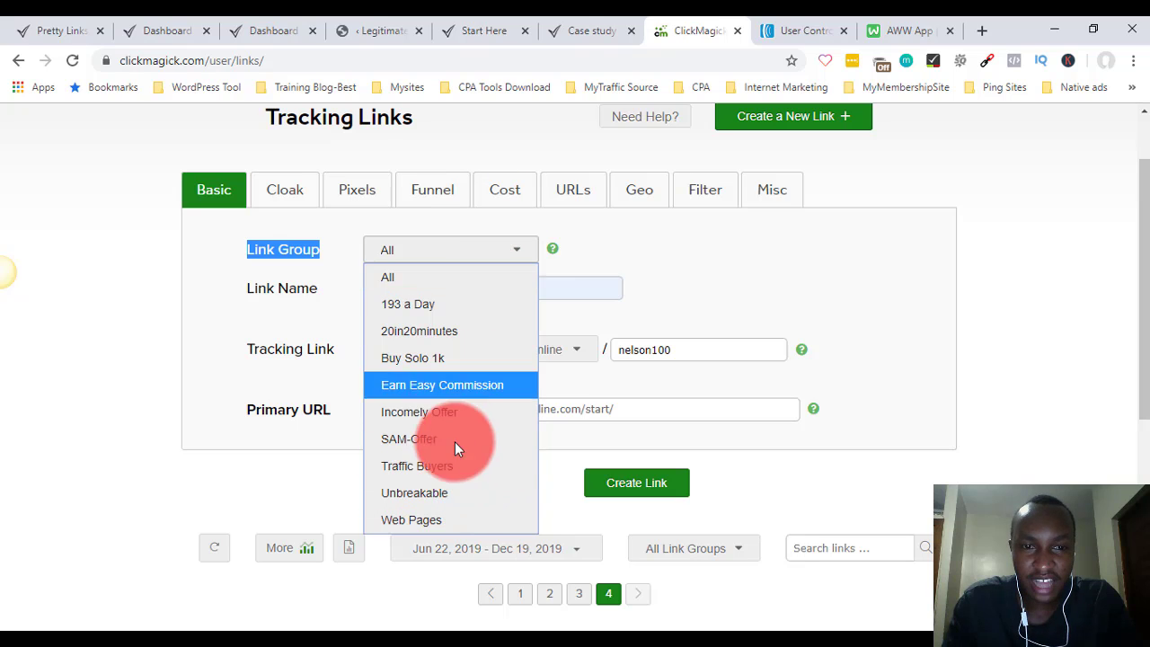
left_click(521, 248)
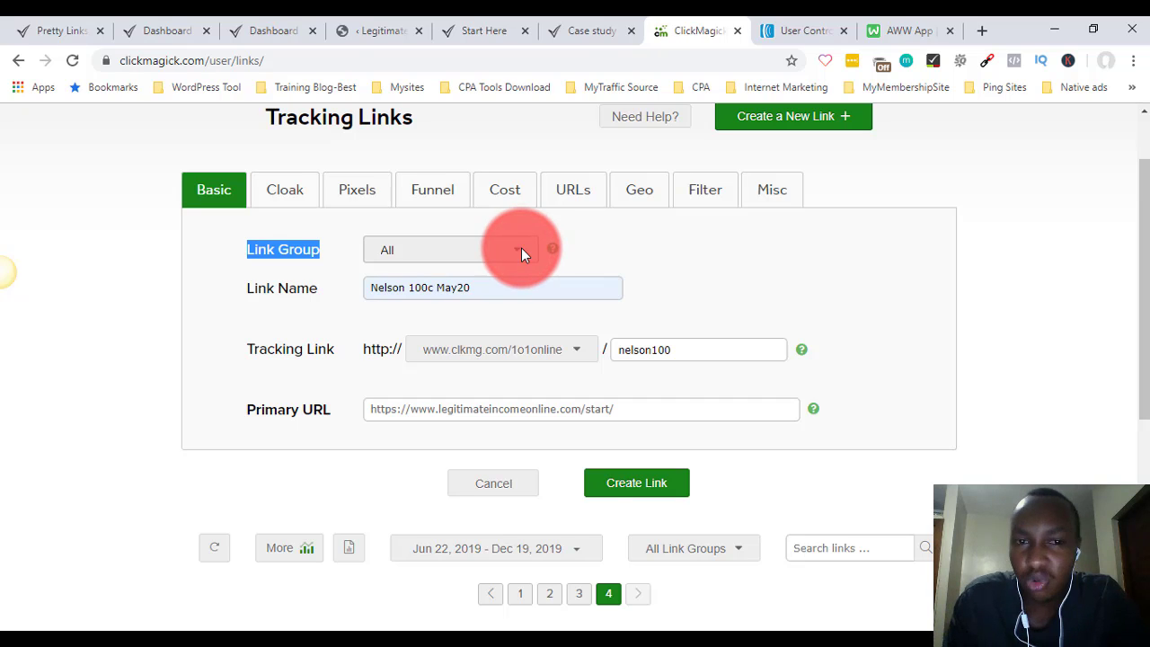
left_click(771, 264)
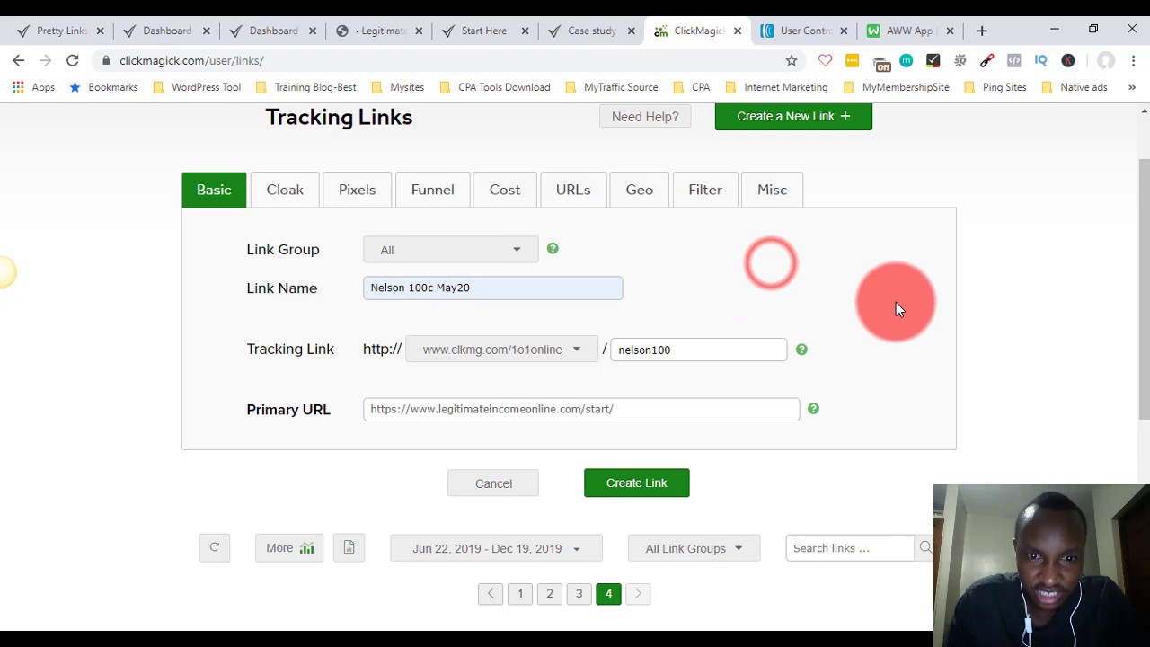
Step: Try to create the tracking link and go back to the tracking links page
scroll(896, 302, "down", 1)
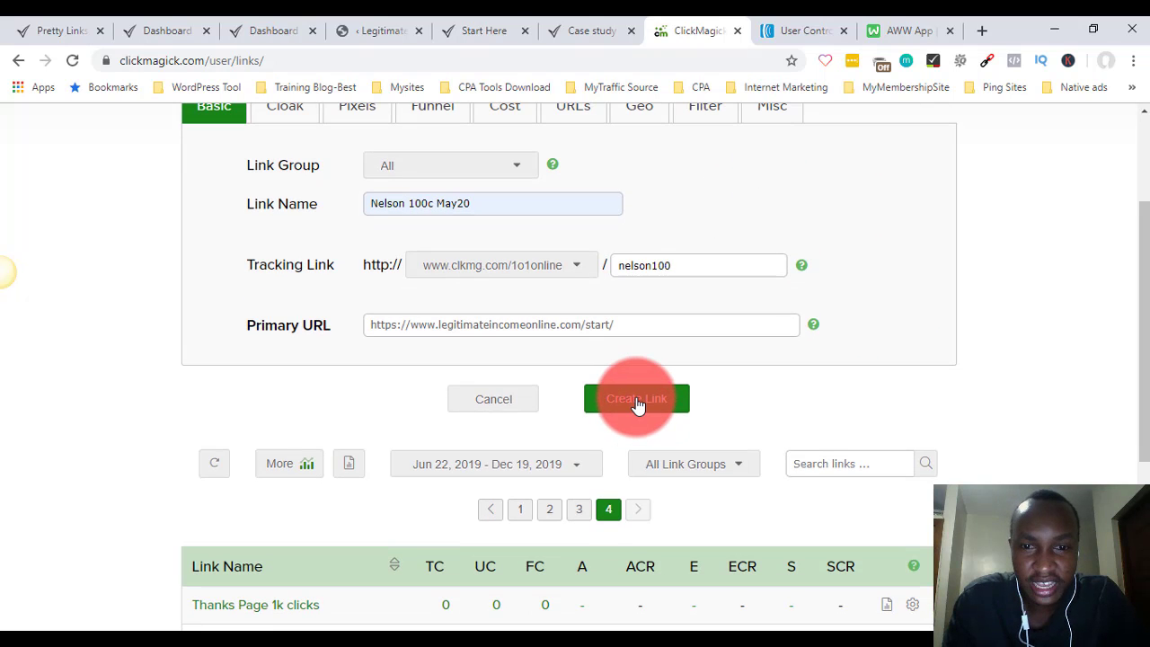
left_click(636, 401)
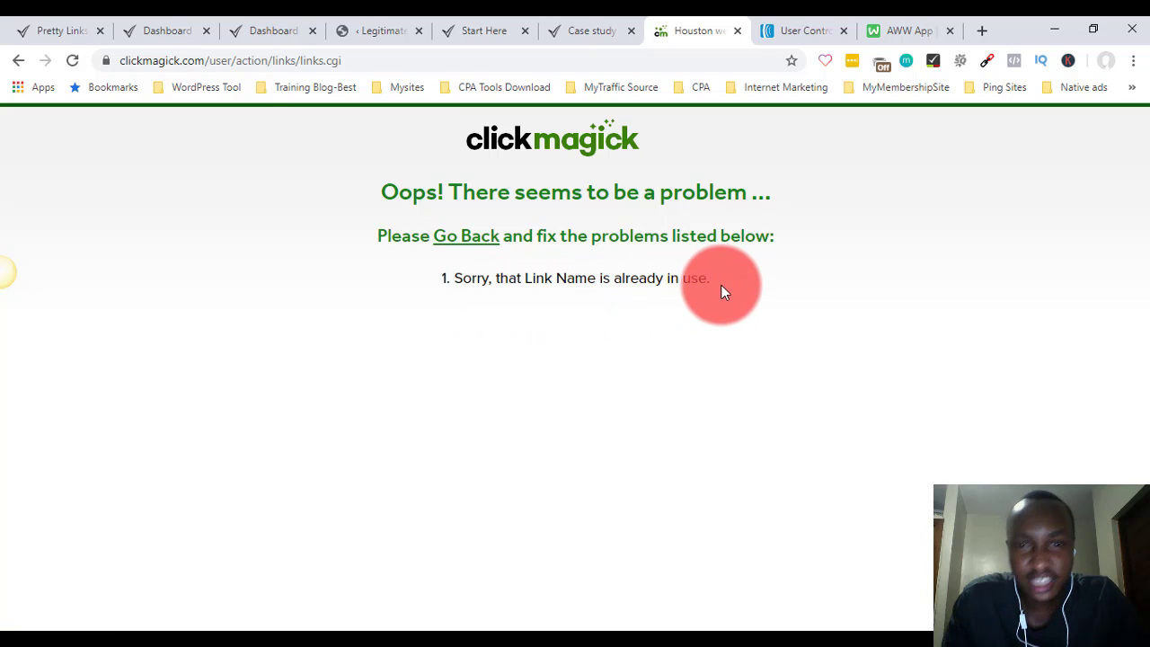
left_click(471, 238)
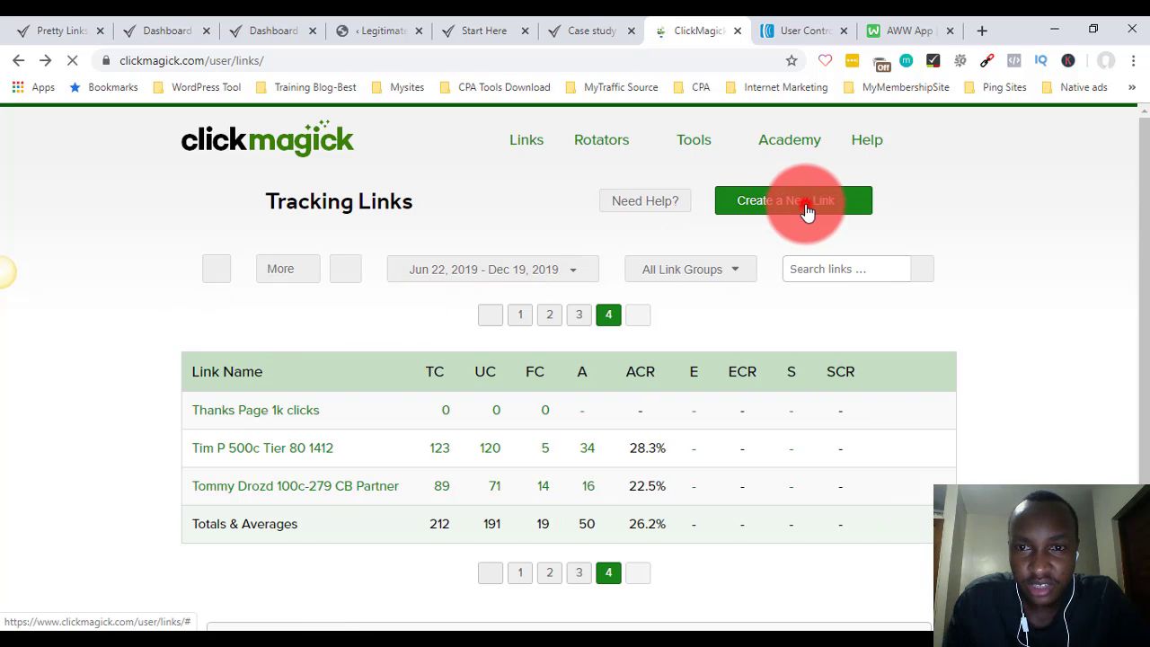
Step: Reopen the new link form, keep link group All and change the ending of the link name to "100c Dec20"
scroll(833, 246, "up", 2)
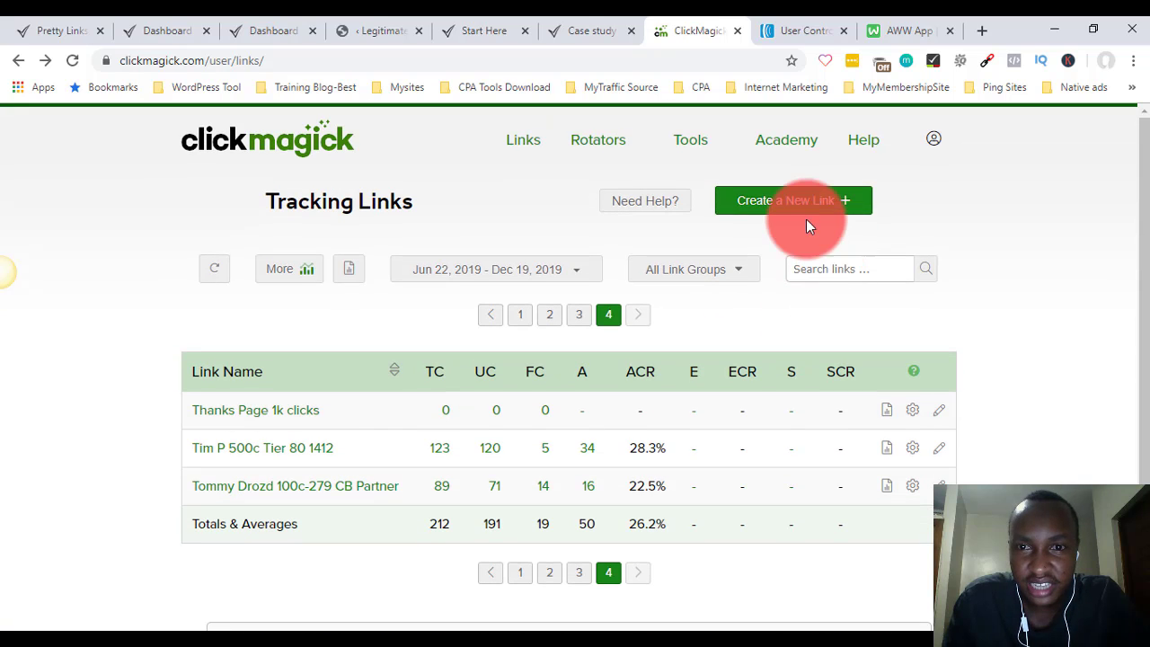
left_click(794, 208)
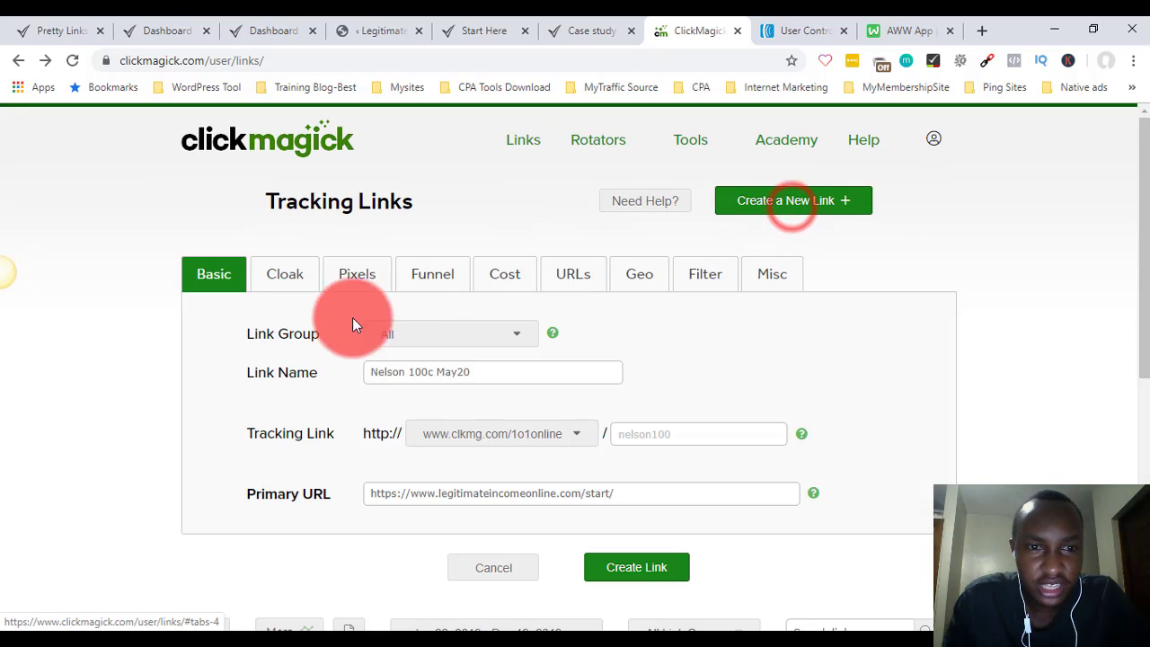
left_click(499, 332)
left_click(499, 332)
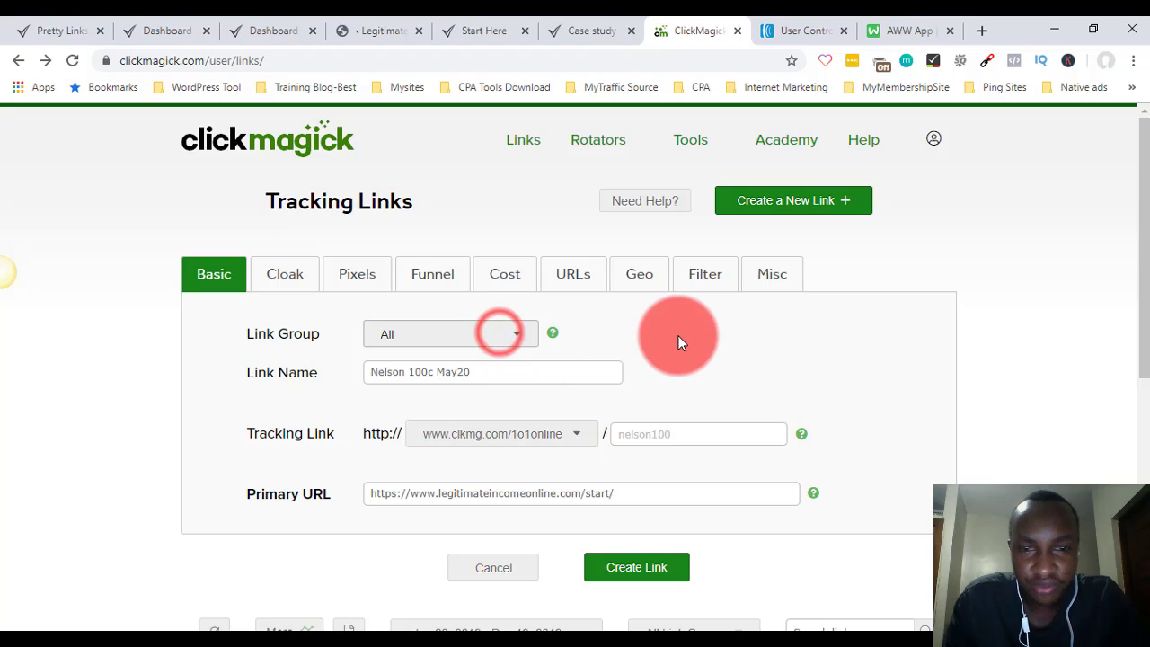
left_click(456, 373)
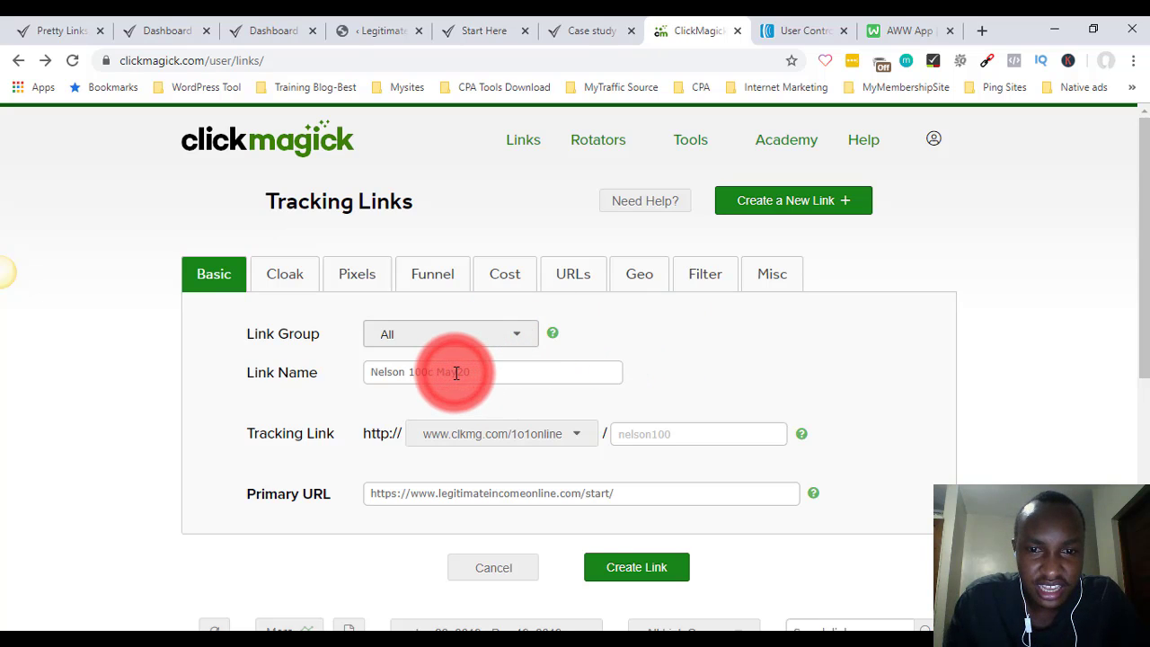
left_click(457, 373)
left_click(477, 373)
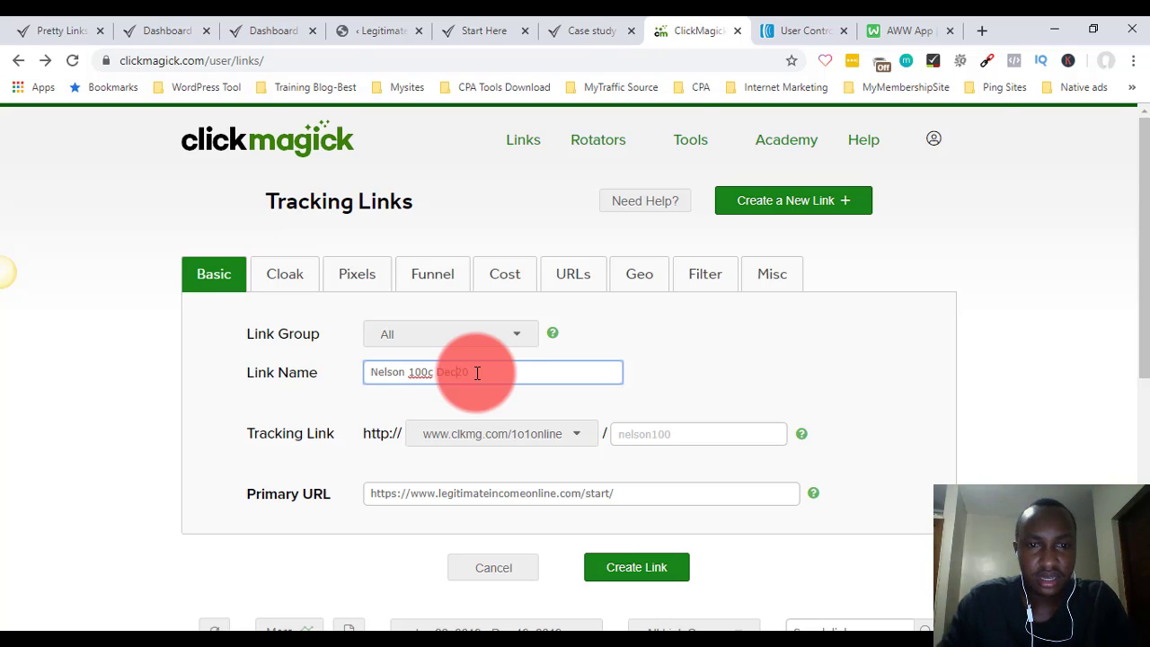
Step: Change the link slug to the person's nickname in lowercase followed directly by 100 and create the tracking link
left_click(683, 440)
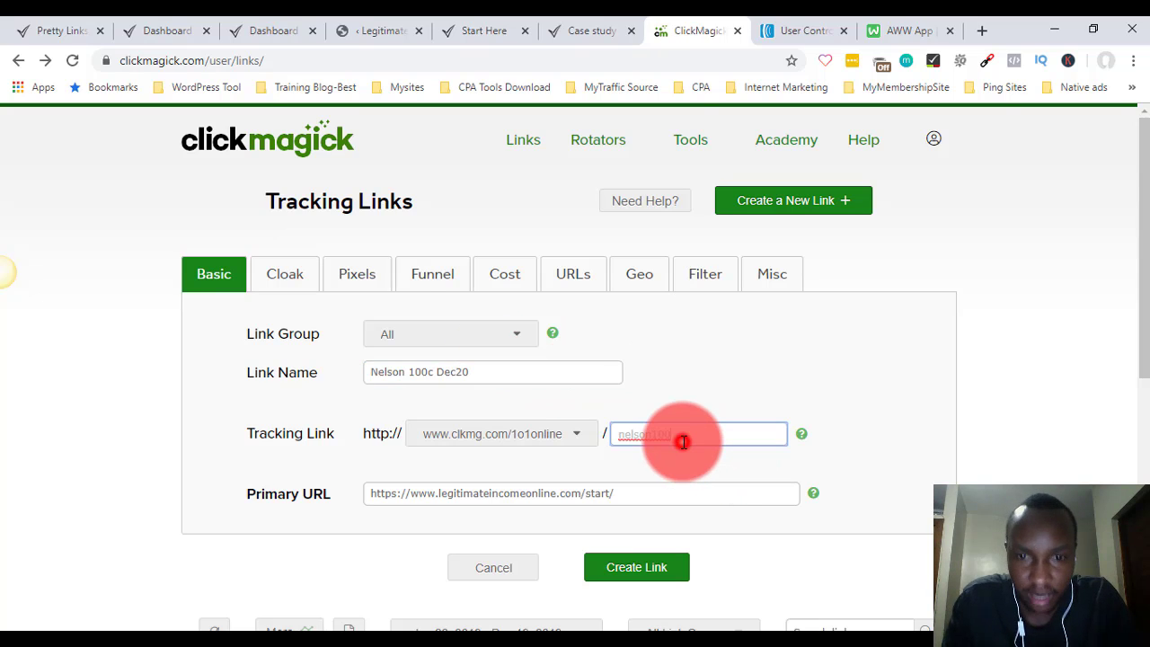
left_click(657, 437)
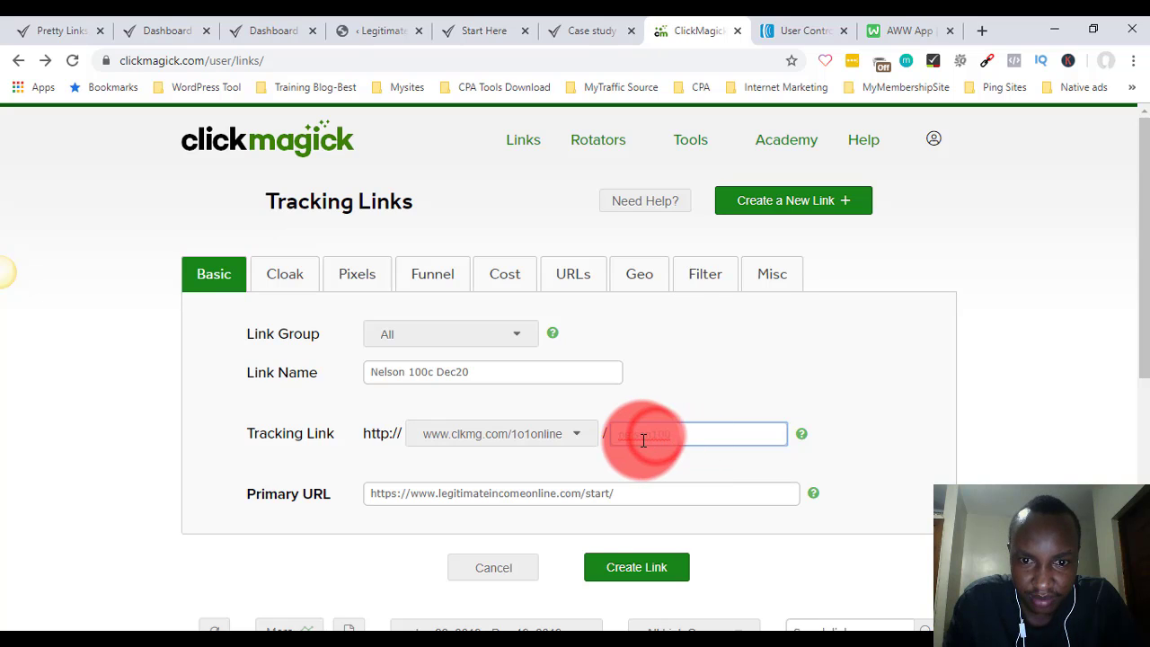
left_click(649, 432)
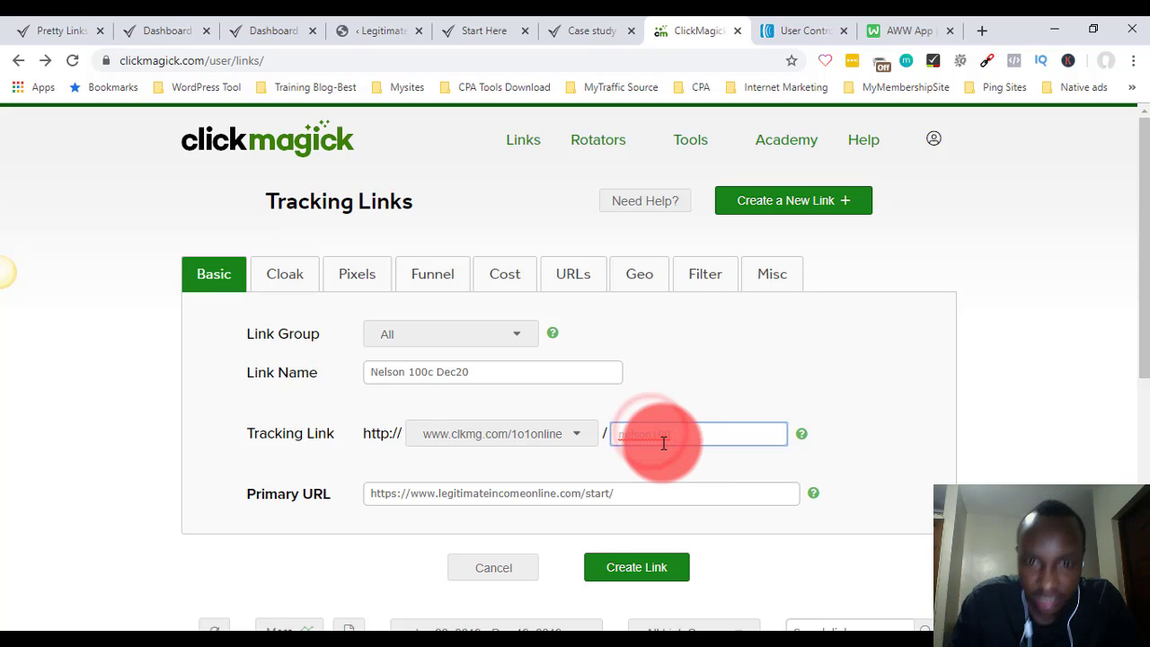
key("BackSpace")
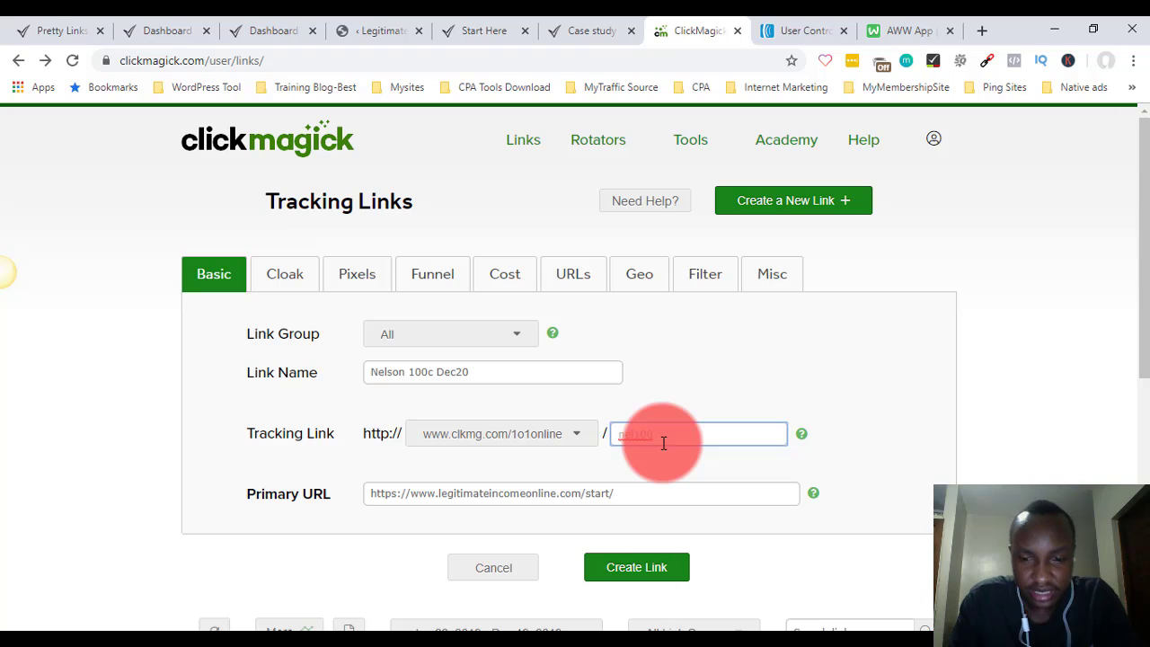
type("lly")
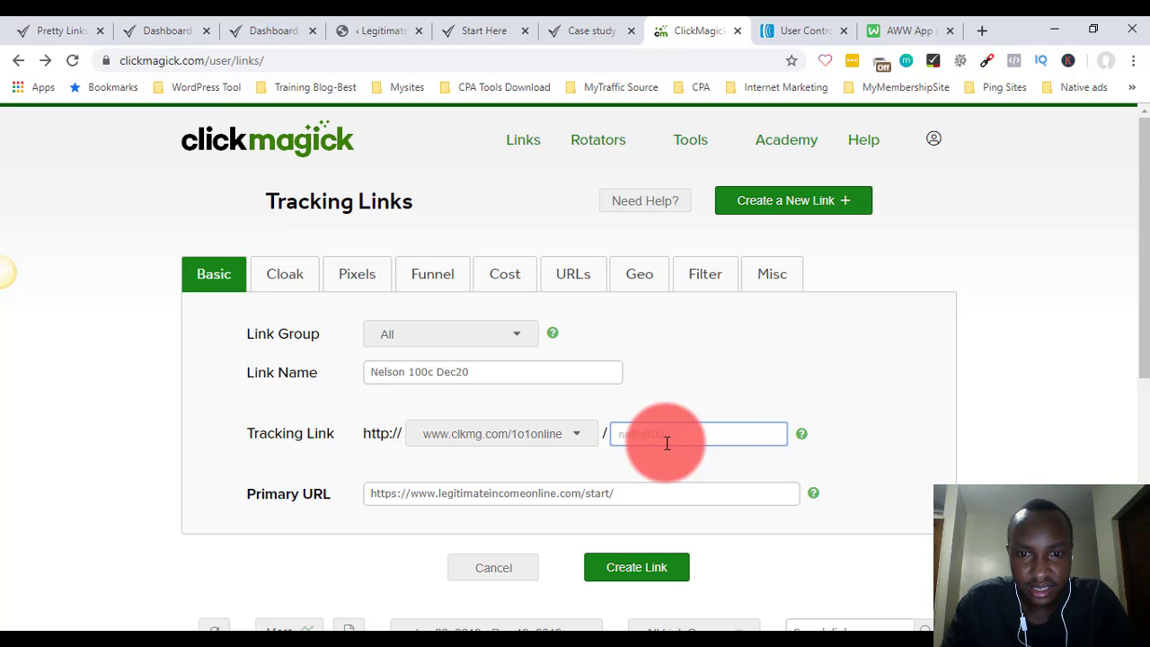
left_click(845, 374)
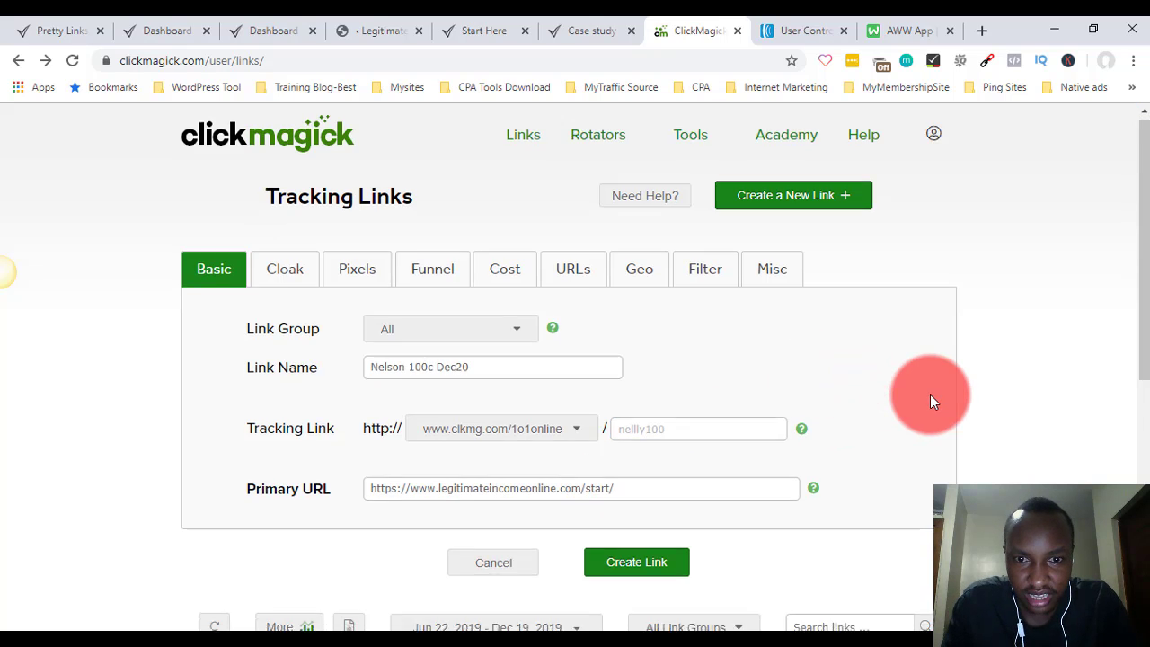
scroll(763, 377, "down", 1)
left_click(638, 350)
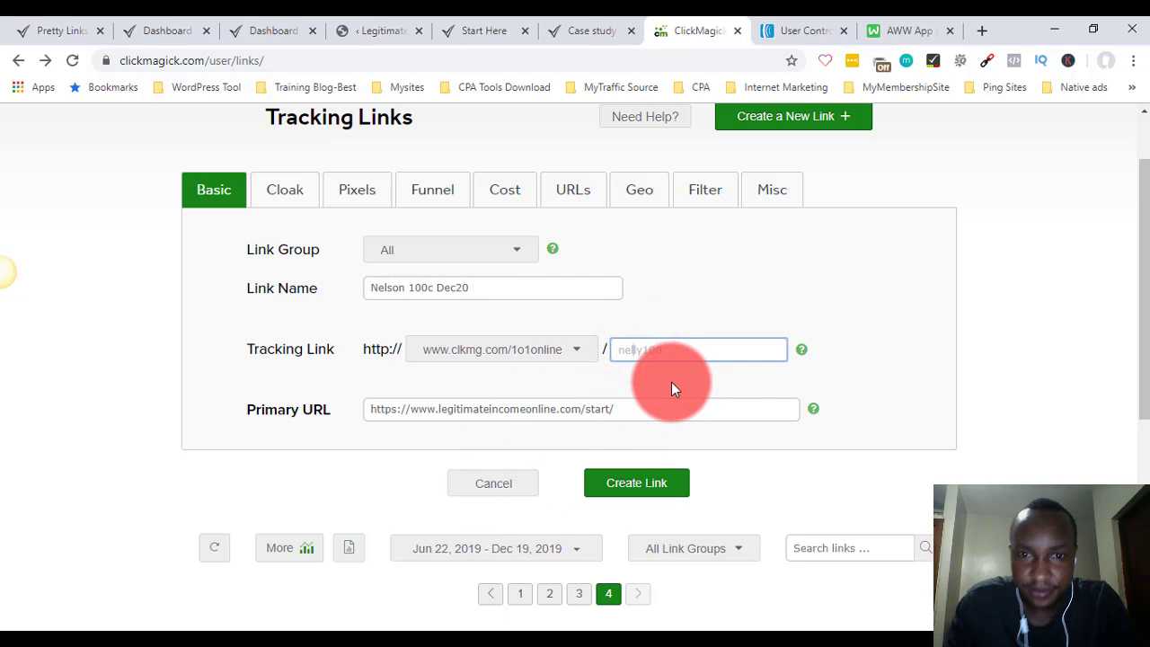
left_click(632, 489)
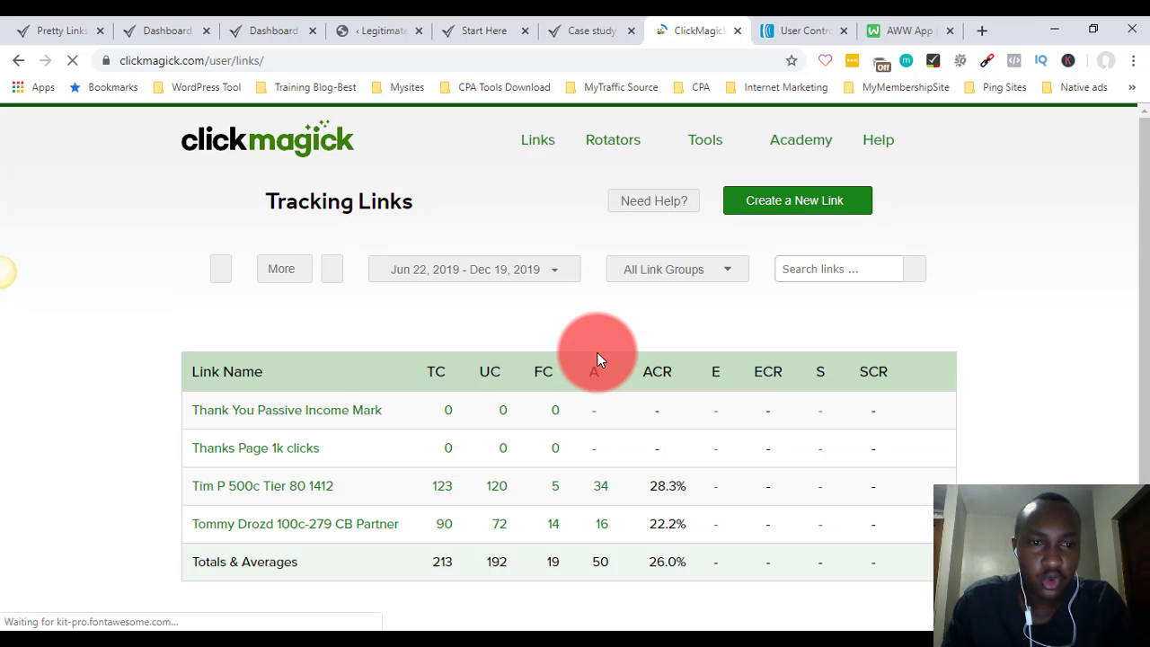
Step: Go to page 3 of the tracking links list and find the new "100c Dec20" link
scroll(67, 407, "down", 1)
scroll(67, 407, "down", 1)
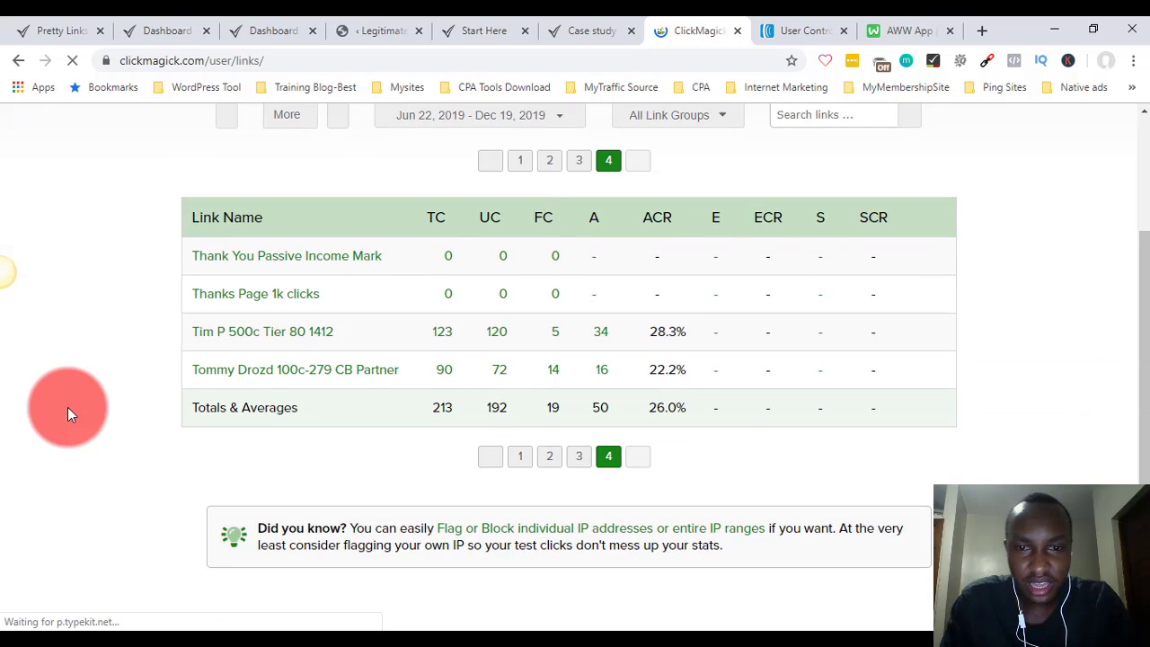
left_click(577, 456)
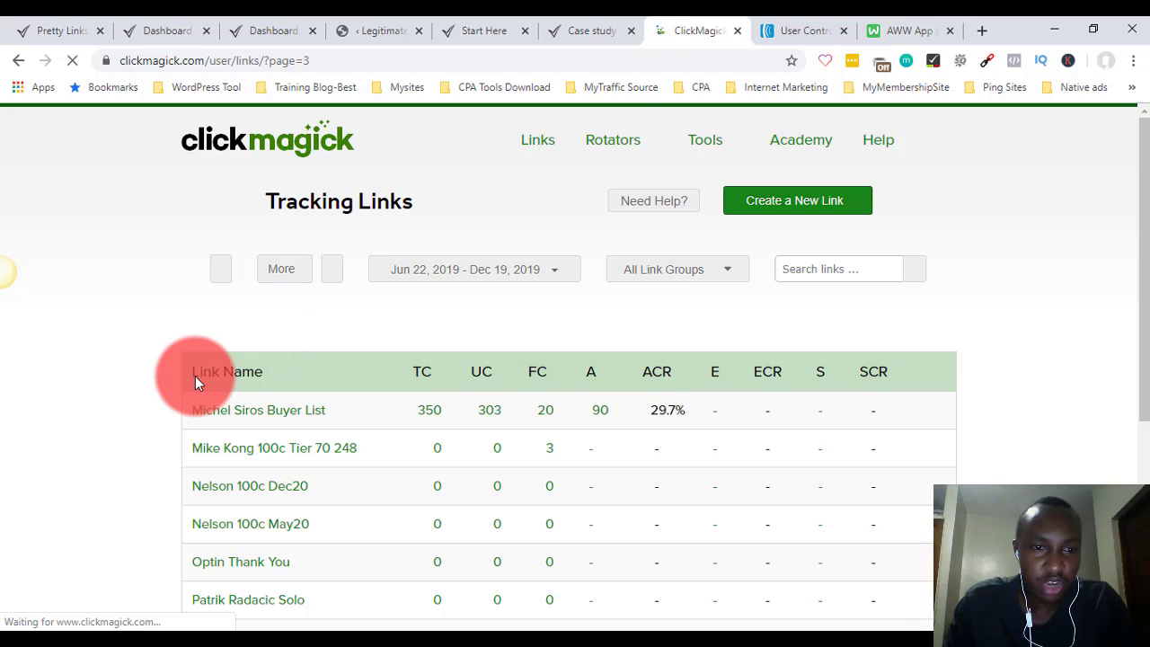
scroll(194, 378, "down", 1)
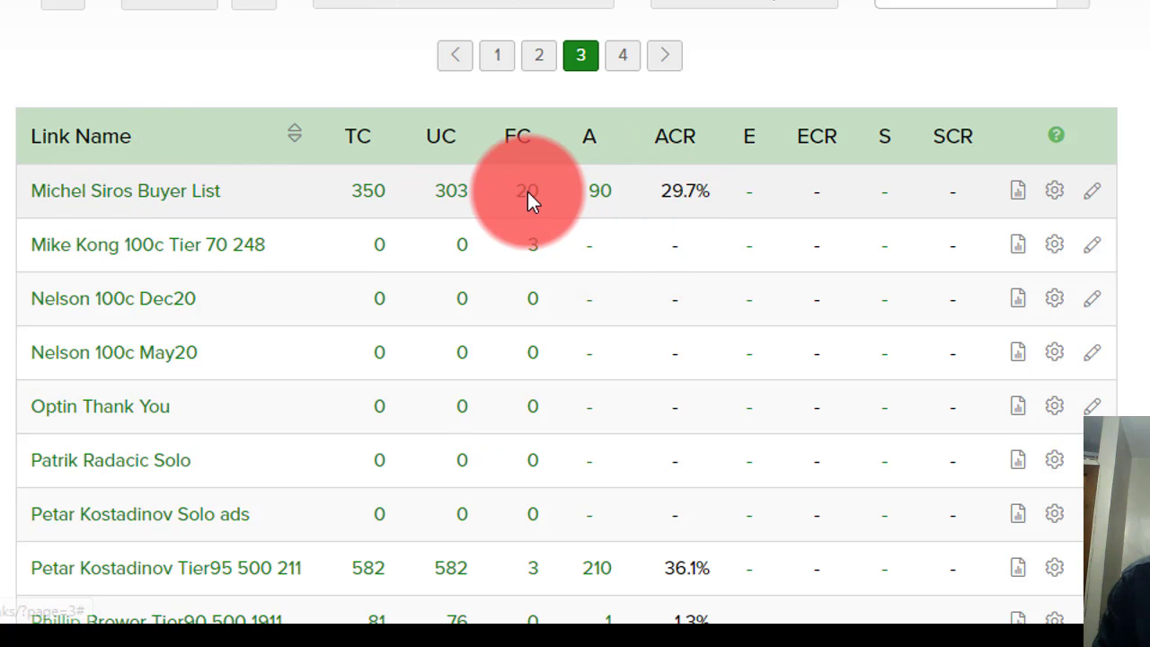
Step: Open the basic settings of the "100c Dec20" link and review its tracking link and primary URL
mouse_move(106, 205)
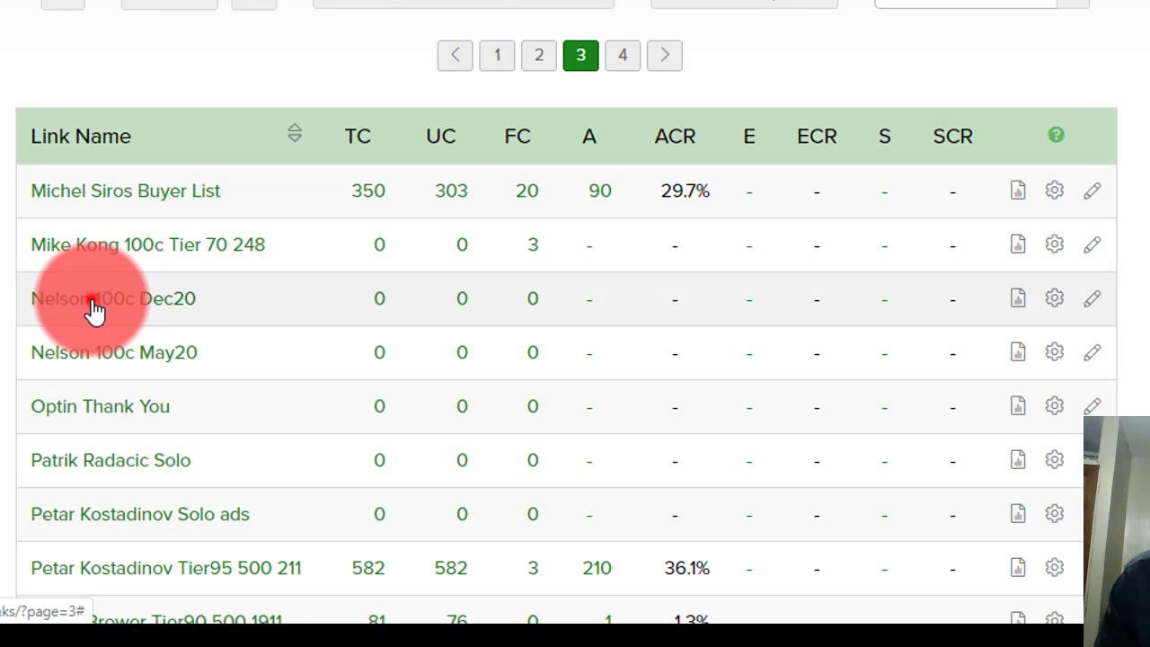
left_click(95, 305)
scroll(566, 312, "down", 2)
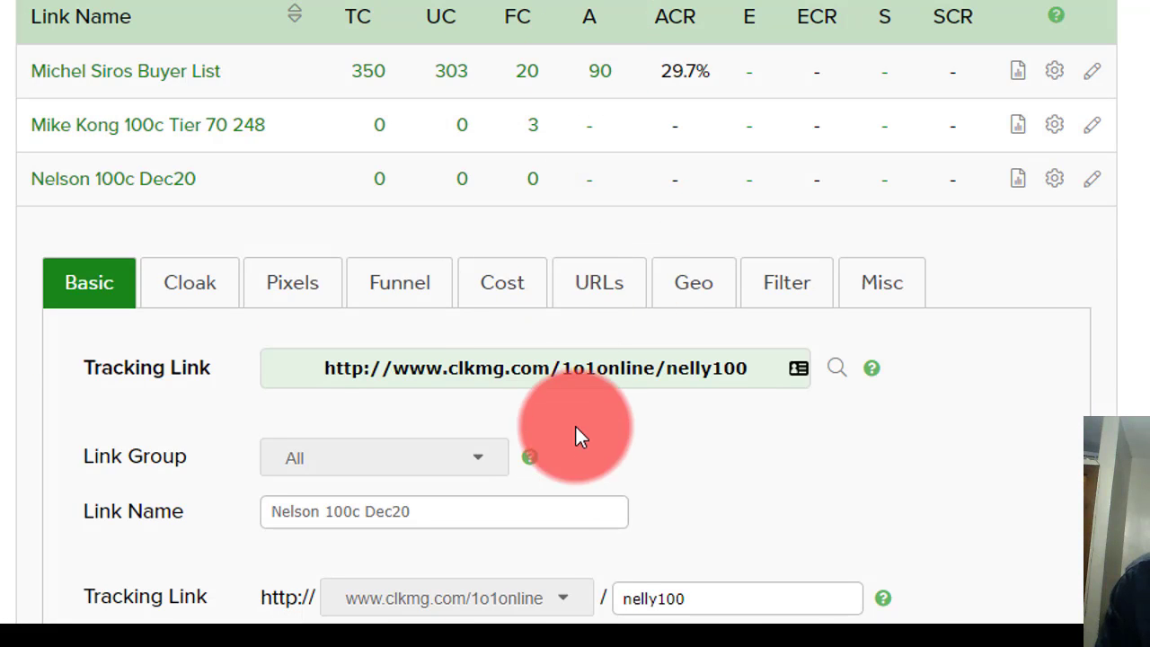
scroll(551, 563, "down", 1)
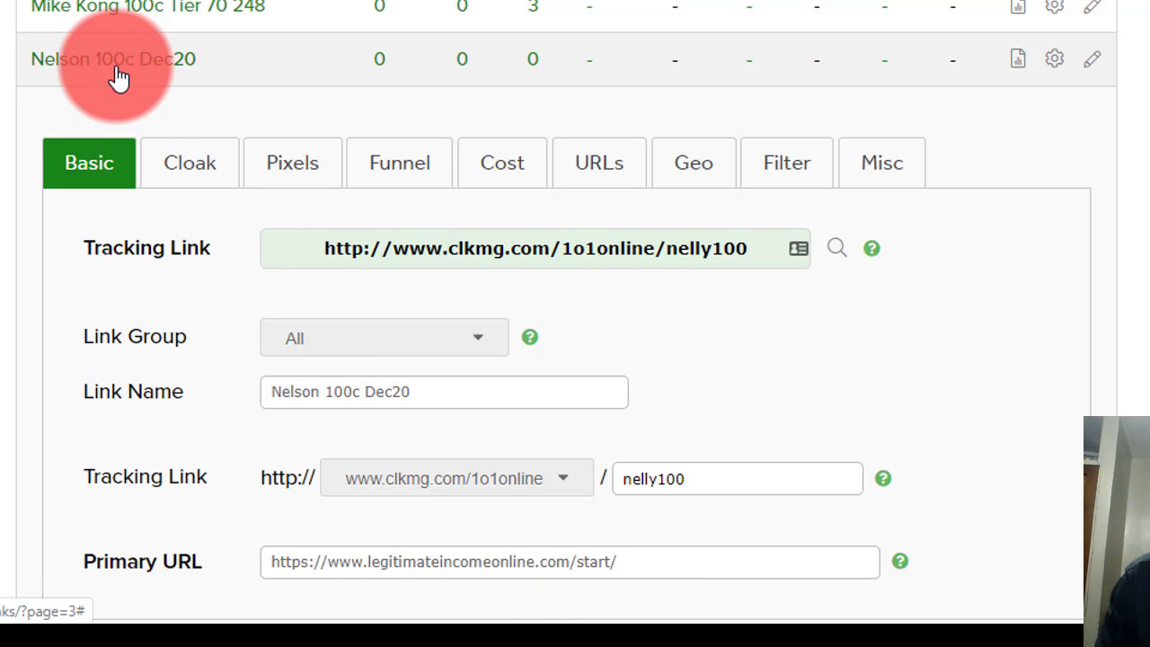
mouse_move(119, 78)
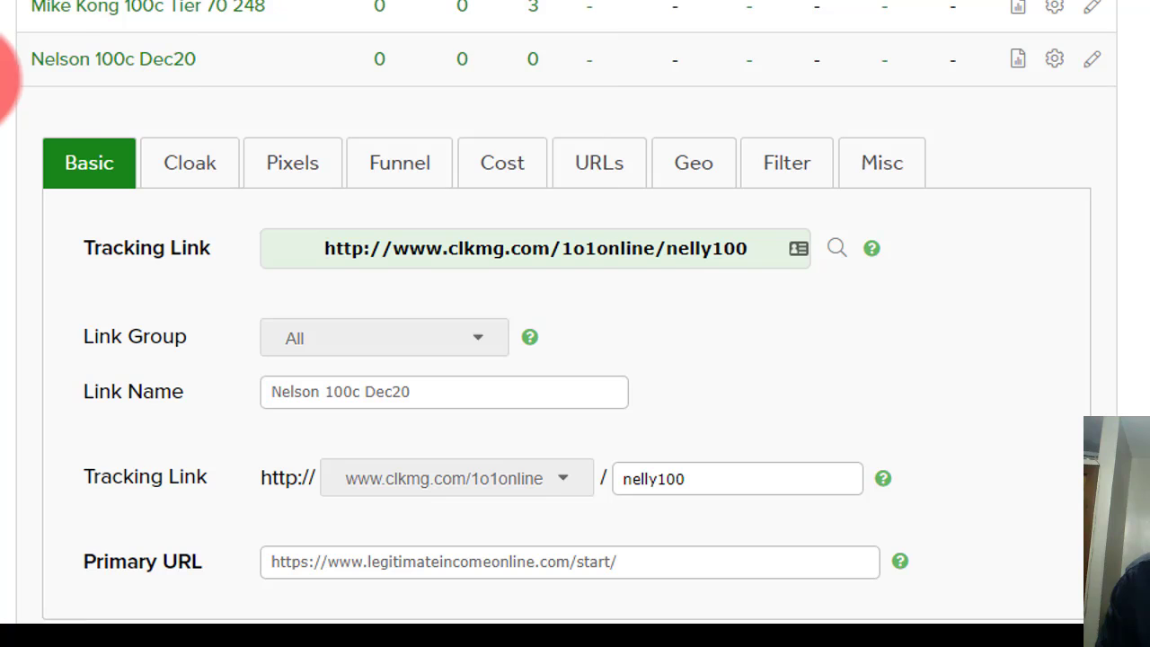
Step: Close the settings of the "100c Dec20" link and review the link actions and statistics reports available for it
left_click(101, 71)
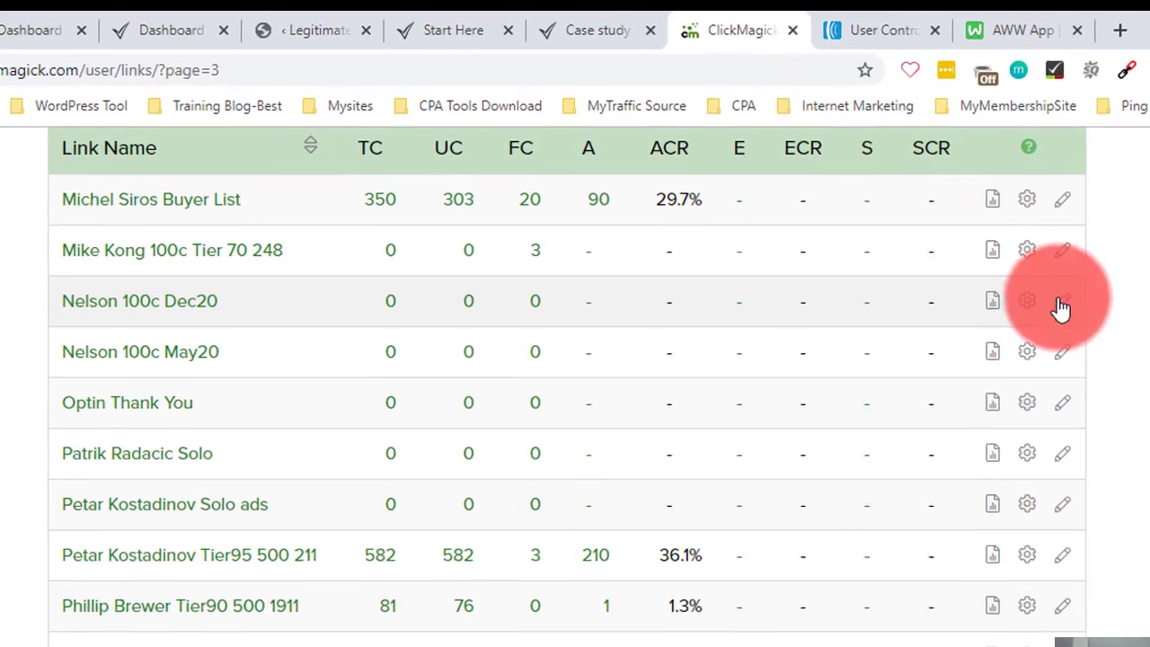
left_click(912, 226)
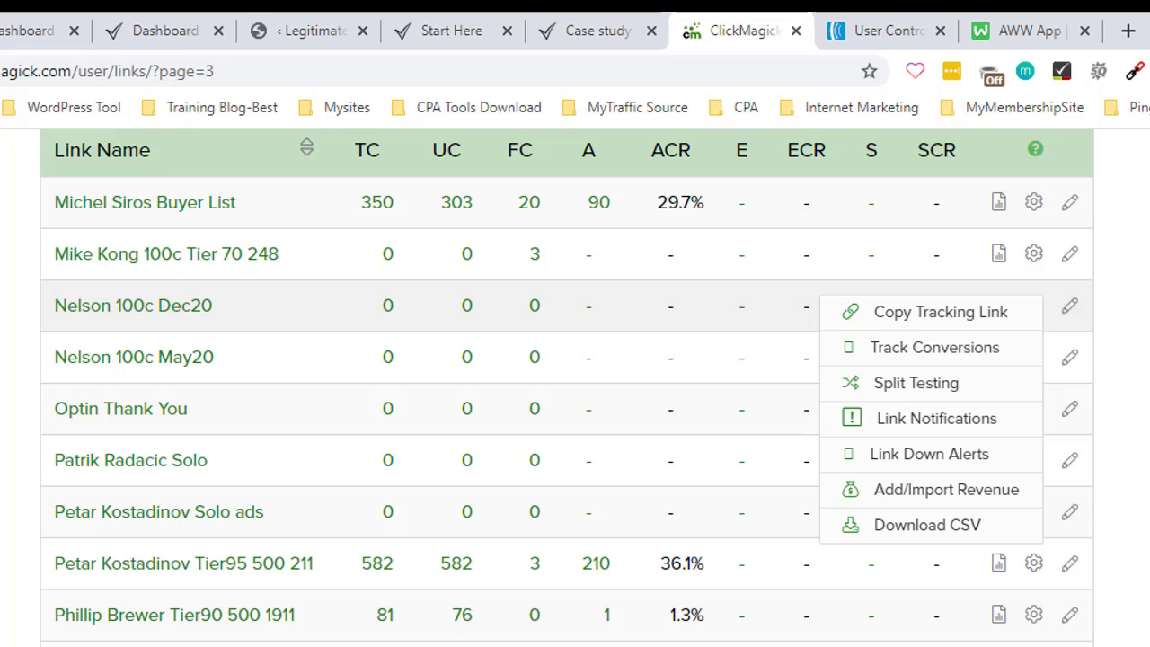
left_click(1147, 318)
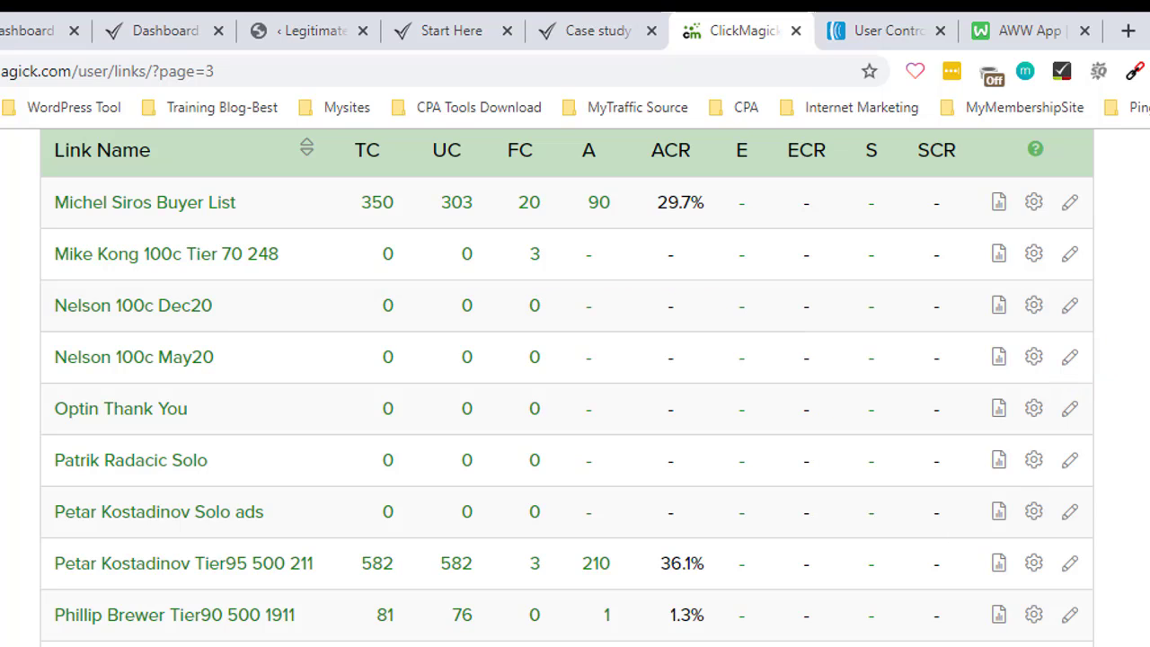
left_click(998, 308)
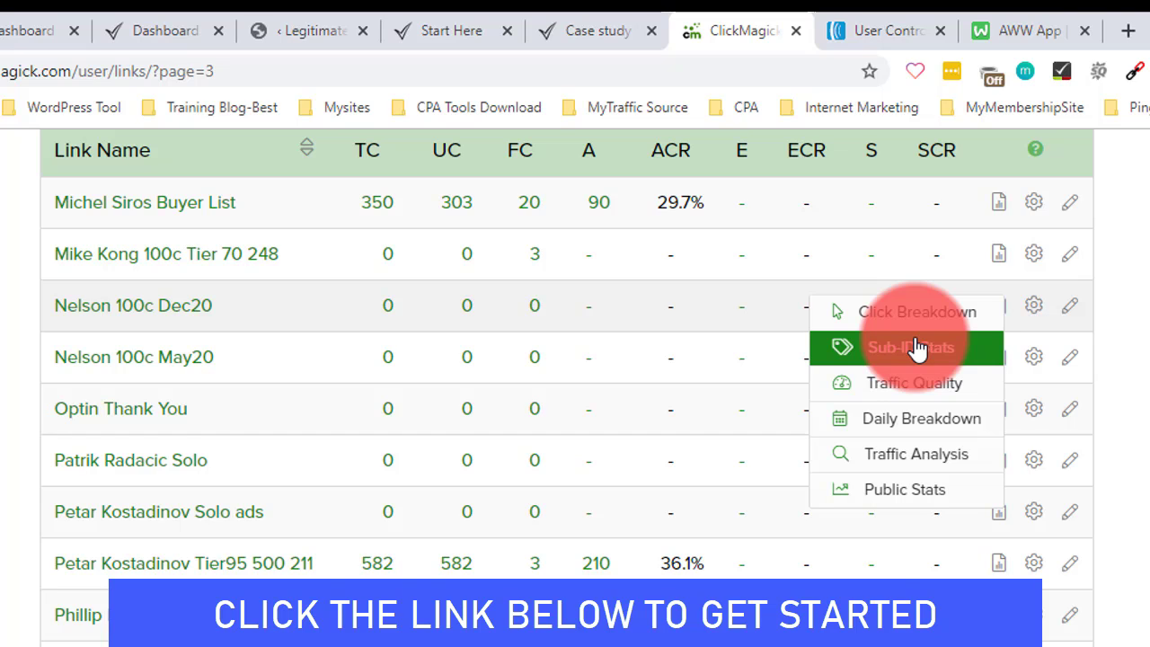
left_click(1136, 323)
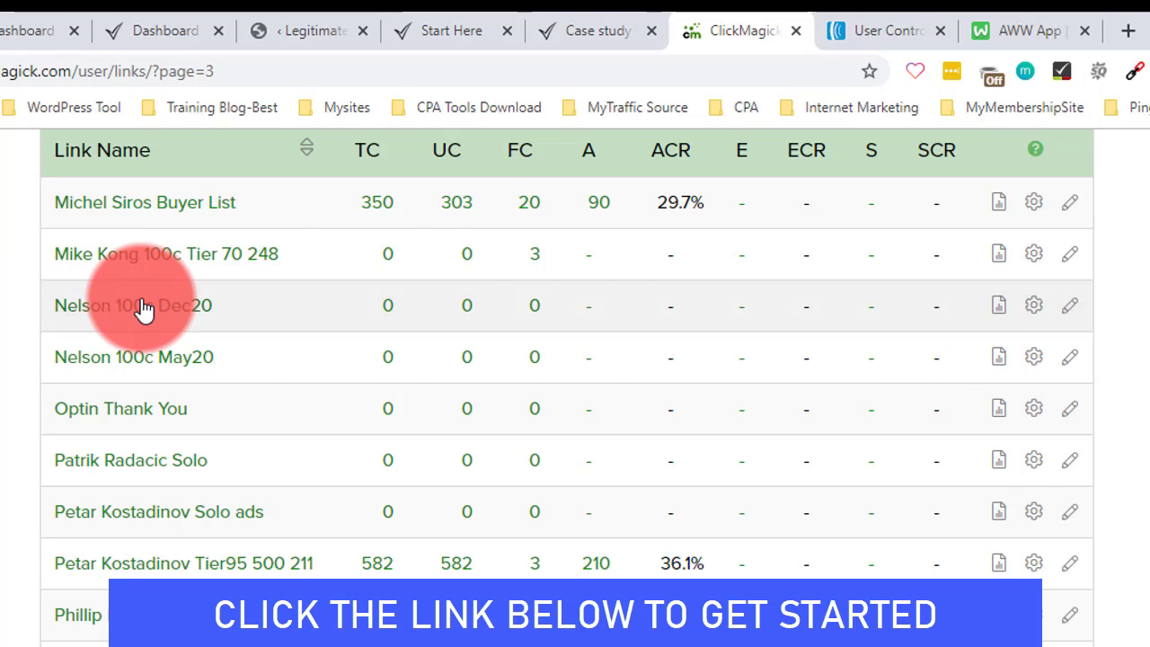
mouse_move(144, 308)
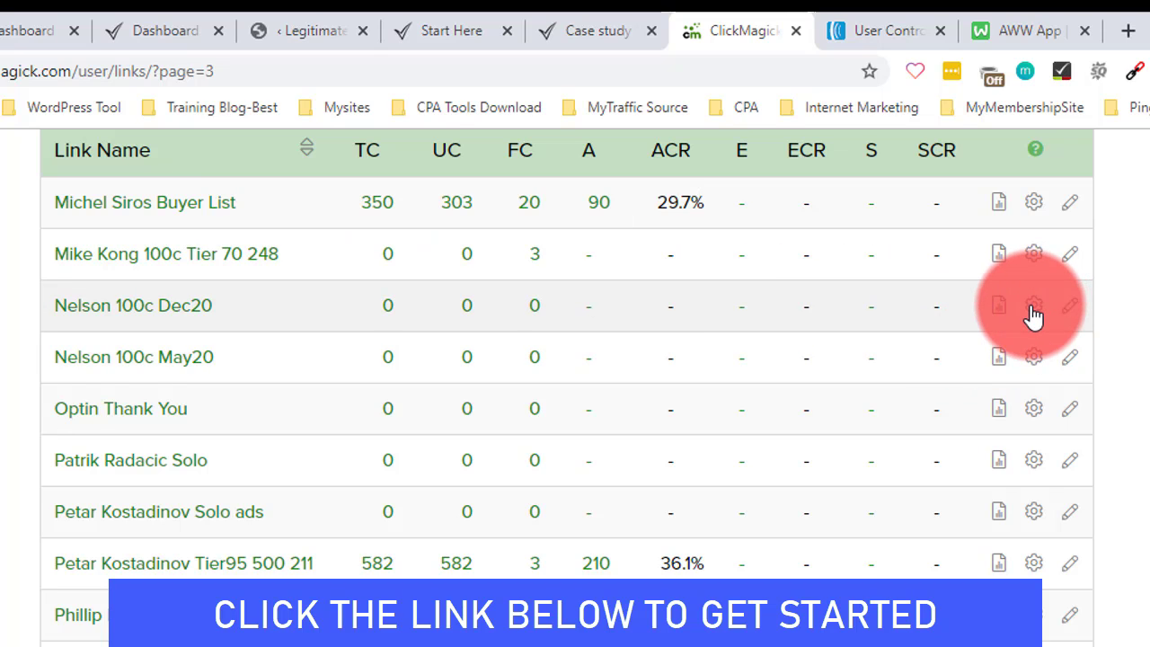
Step: Check the sign-up thank-you page and open the Track Conversions help for the "100c Dec20" link
left_click(1032, 305)
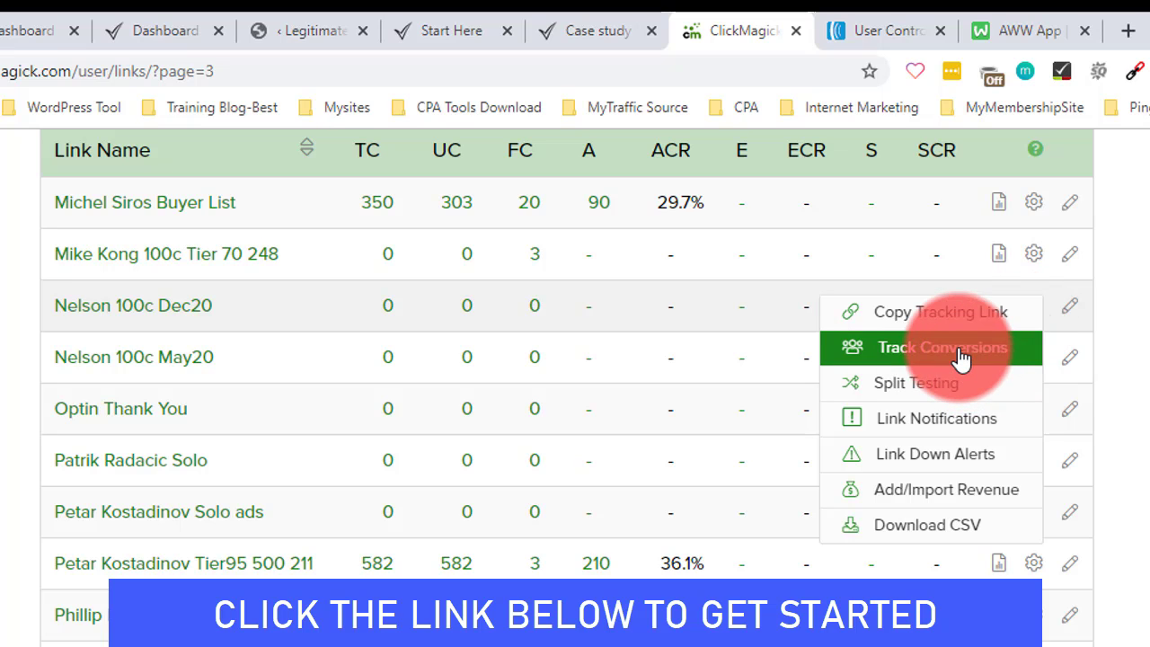
left_click(578, 27)
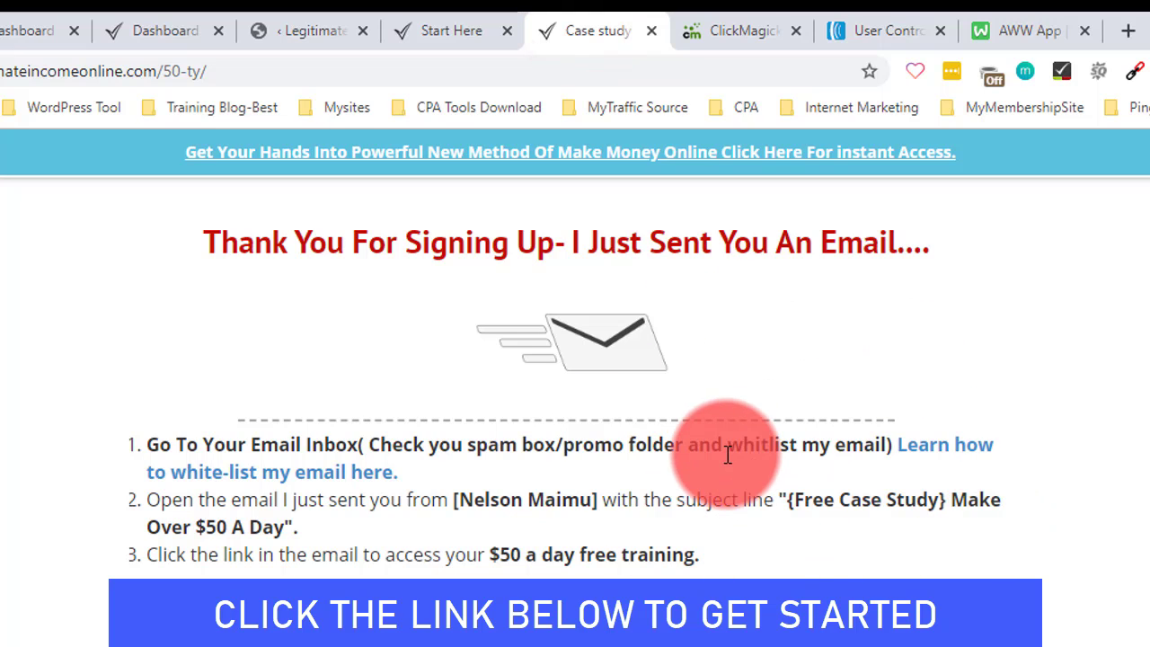
left_click(722, 20)
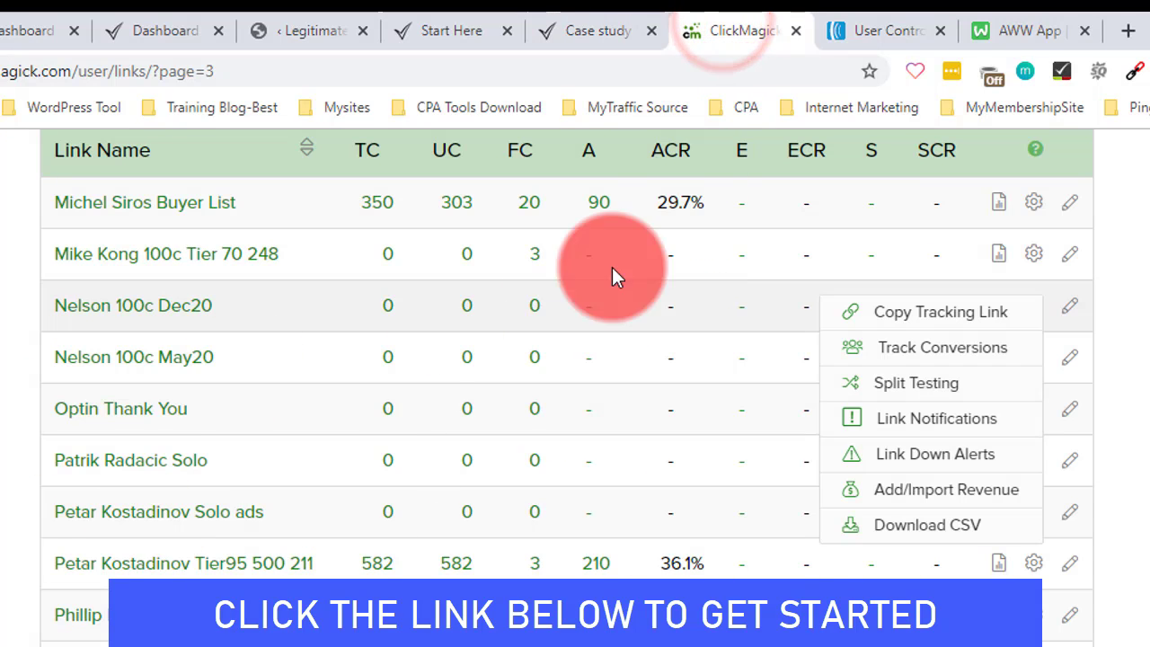
left_click(945, 355)
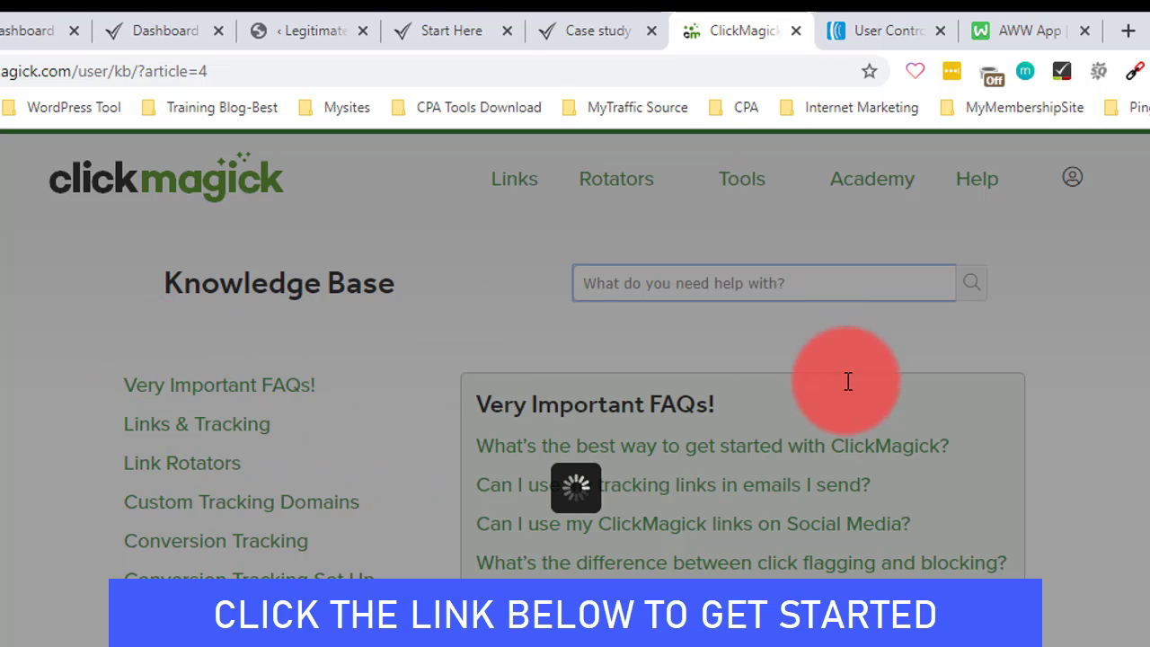
Step: Read the Tracking Pixels section of the conversion article, focusing on what Action pixels track and which page they go on
scroll(192, 450, "down", 1)
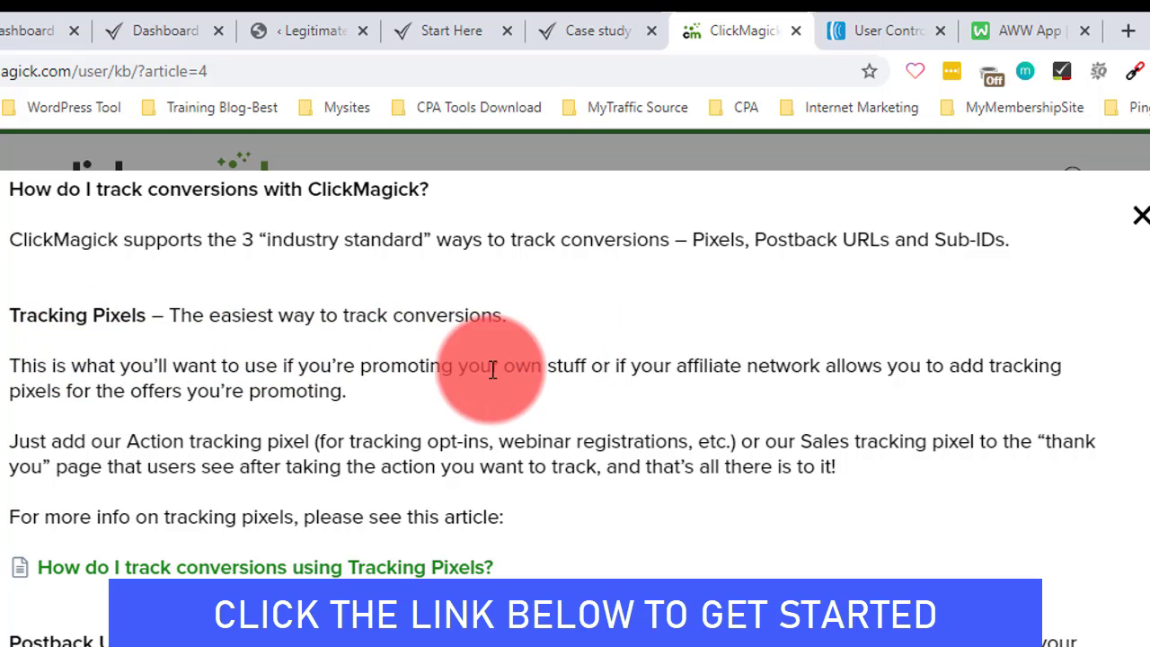
scroll(510, 521, "down", 5)
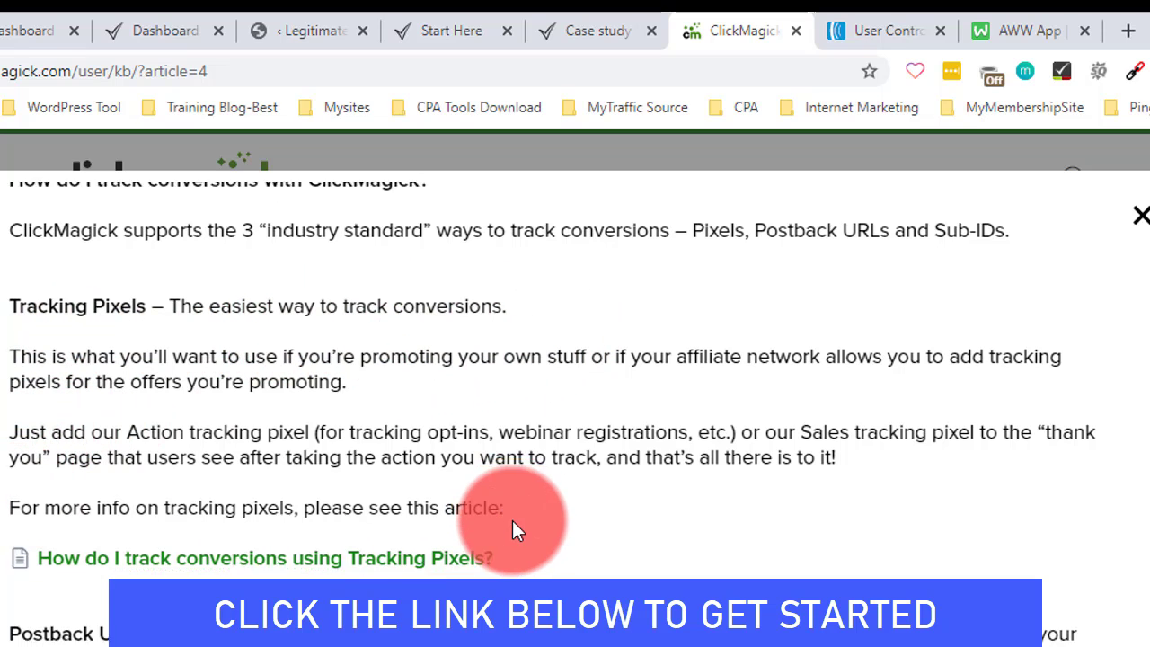
scroll(530, 384, "up", 1)
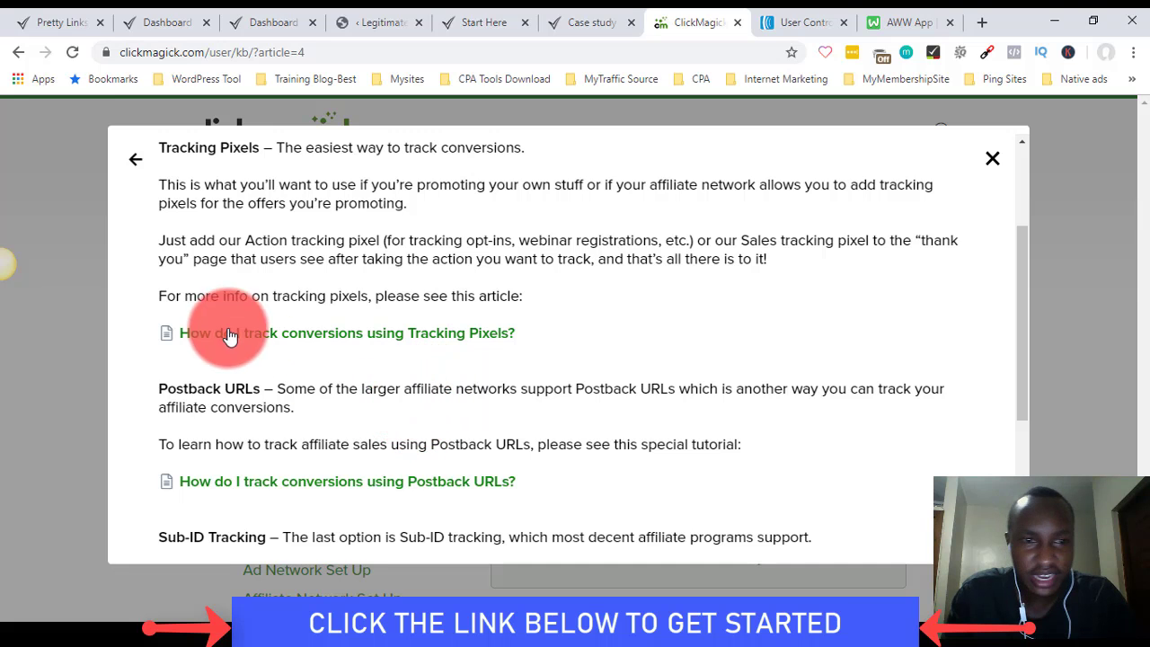
scroll(433, 306, "up", 1)
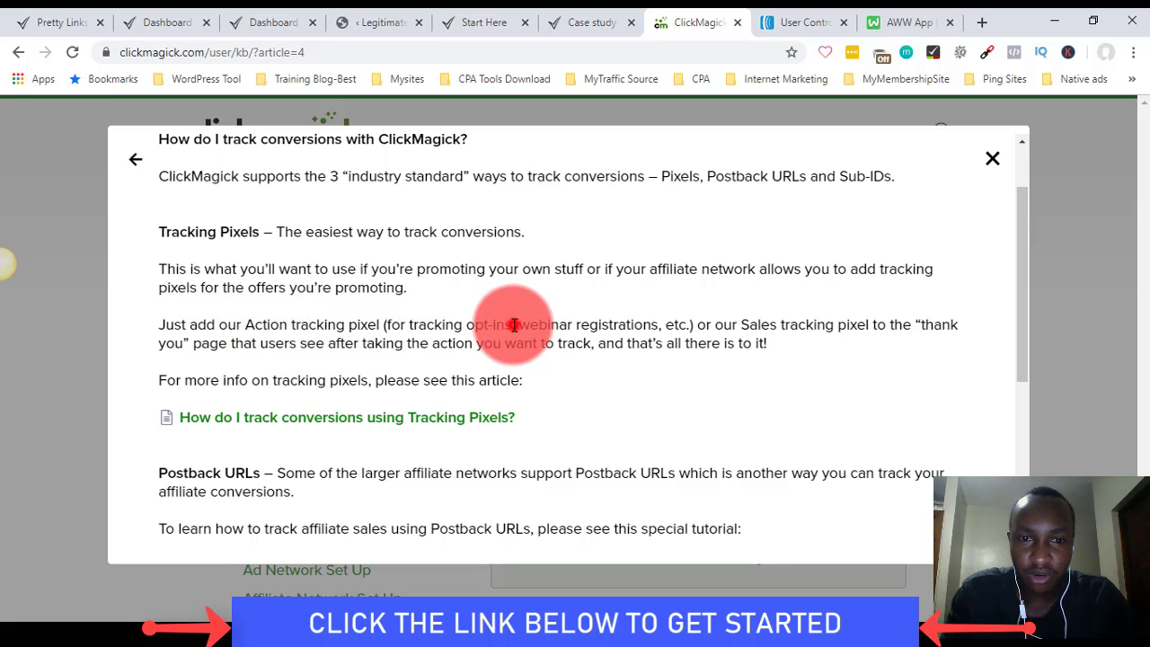
left_click_drag(514, 325, 388, 327)
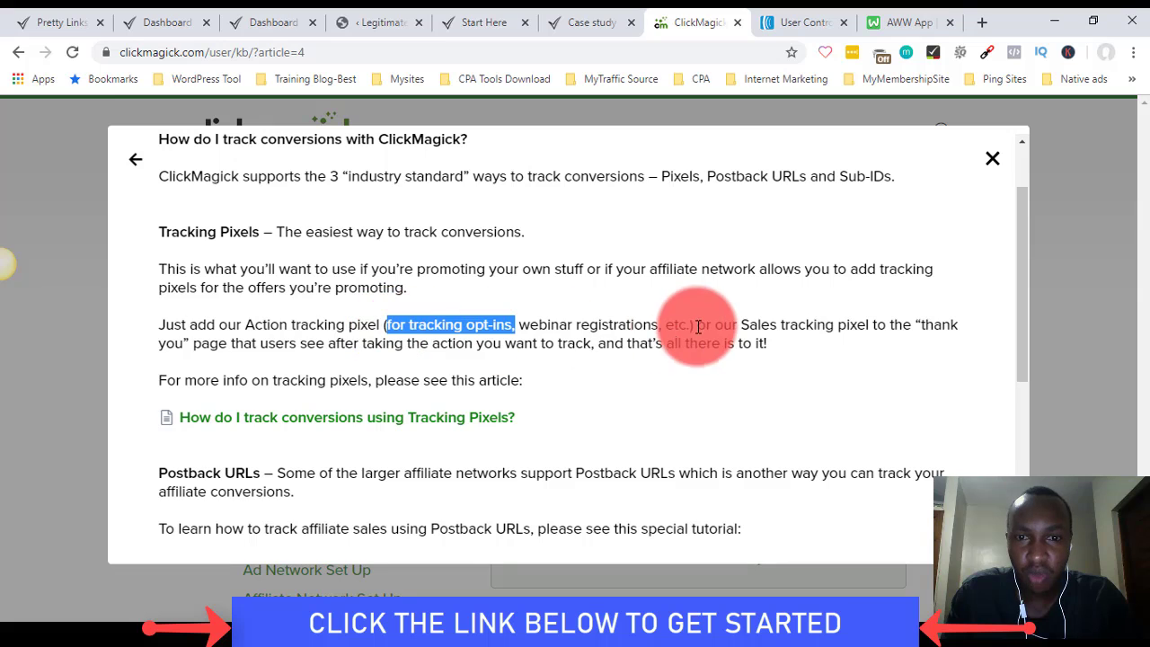
left_click_drag(688, 325, 515, 327)
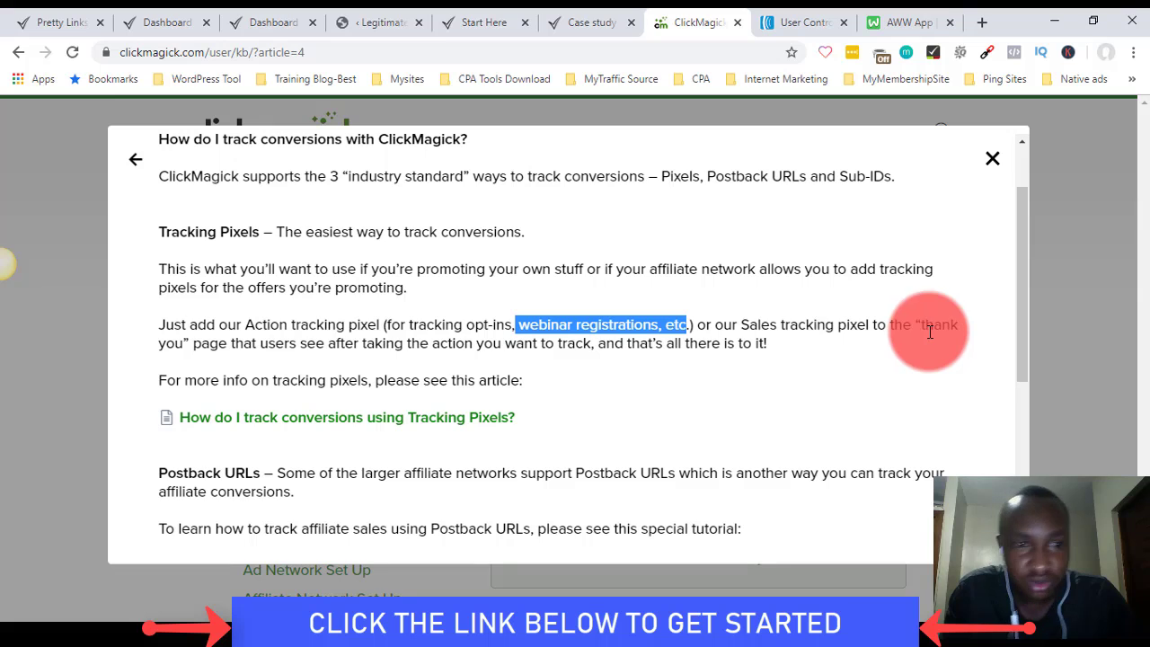
left_click(178, 345)
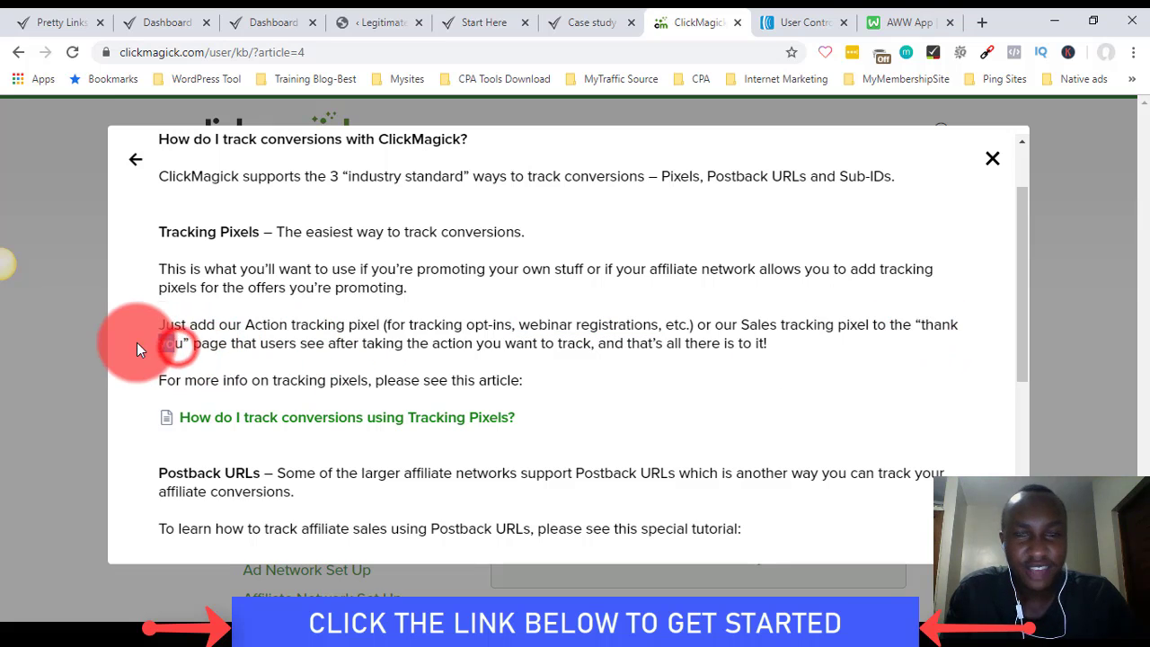
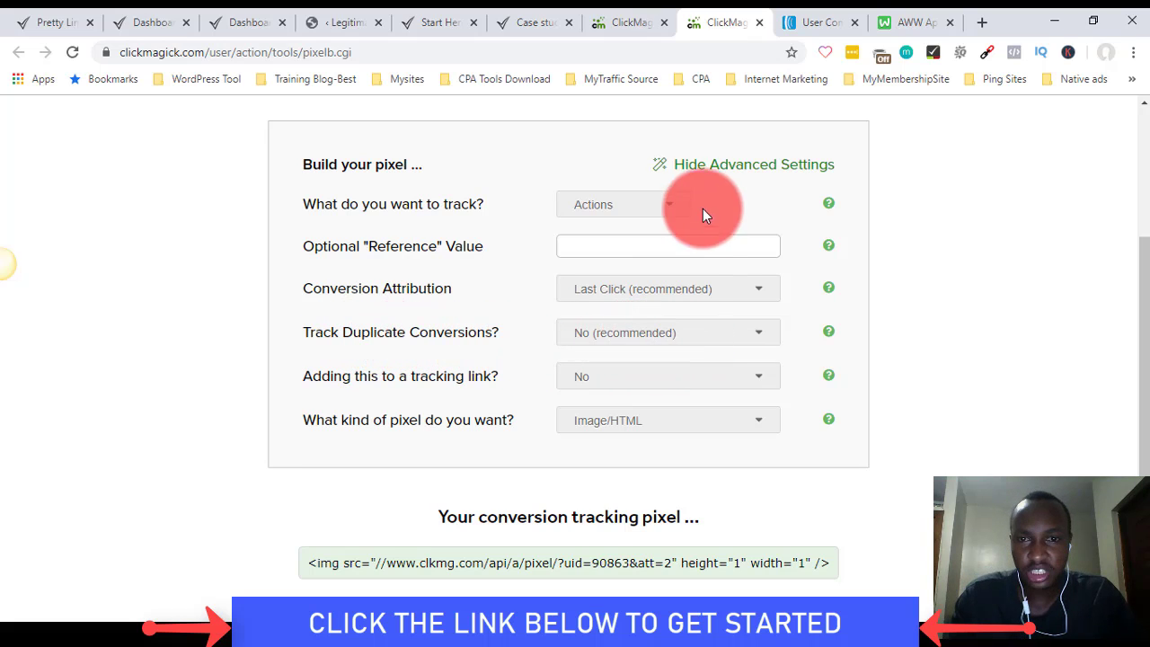
Step: Hide the pixel builder's advanced settings and copy the conversion tracking pixel code for Actions
left_click(745, 168)
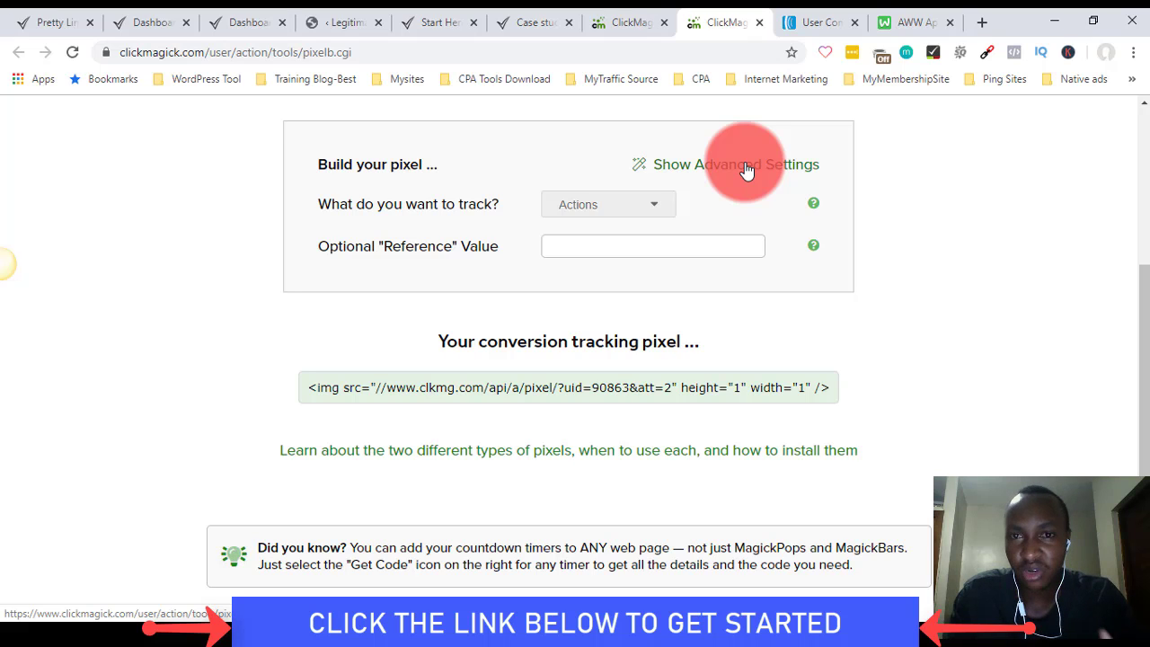
left_click(650, 392)
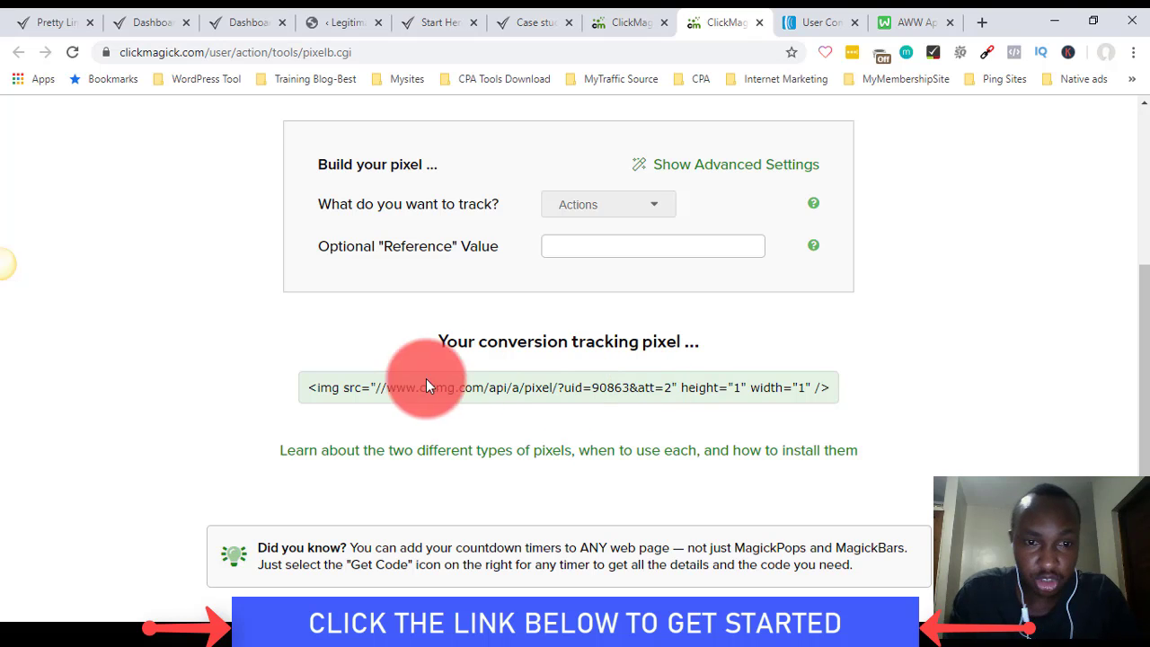
left_click(455, 395)
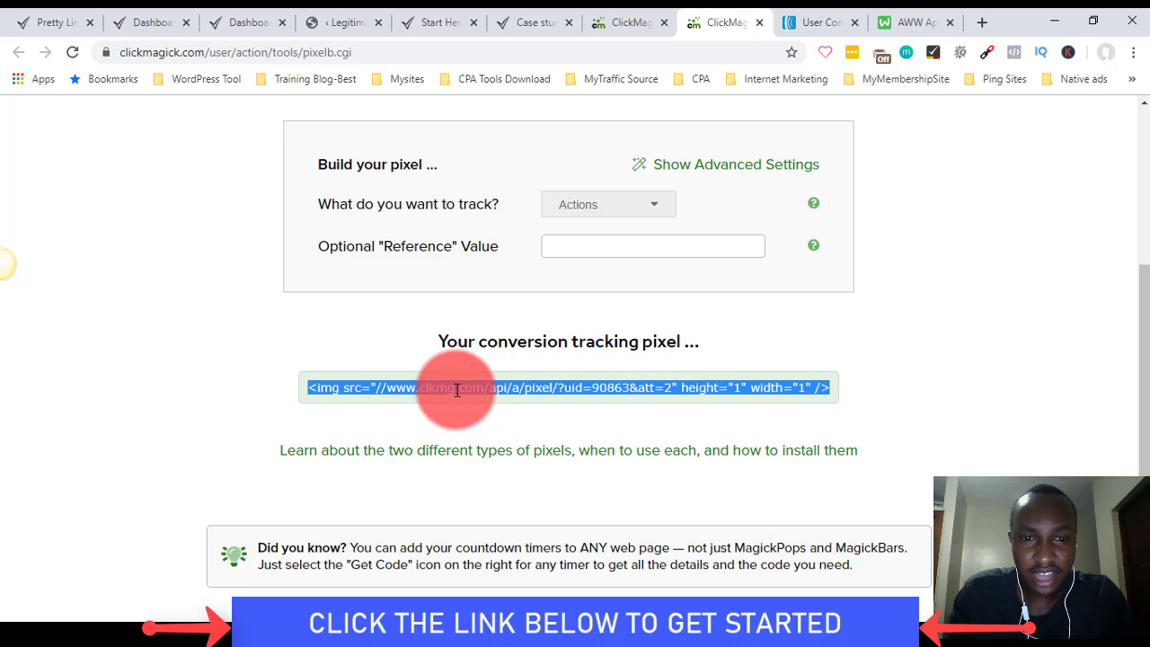
right_click(575, 387)
left_click(622, 402)
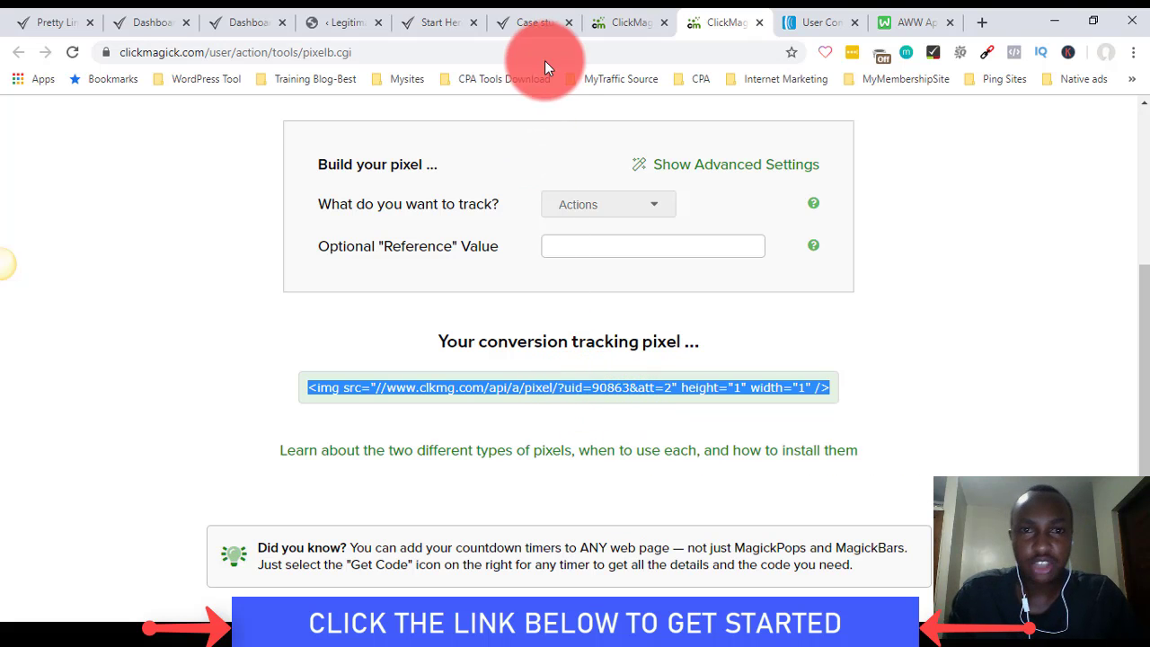
right_click(512, 390)
left_click(539, 402)
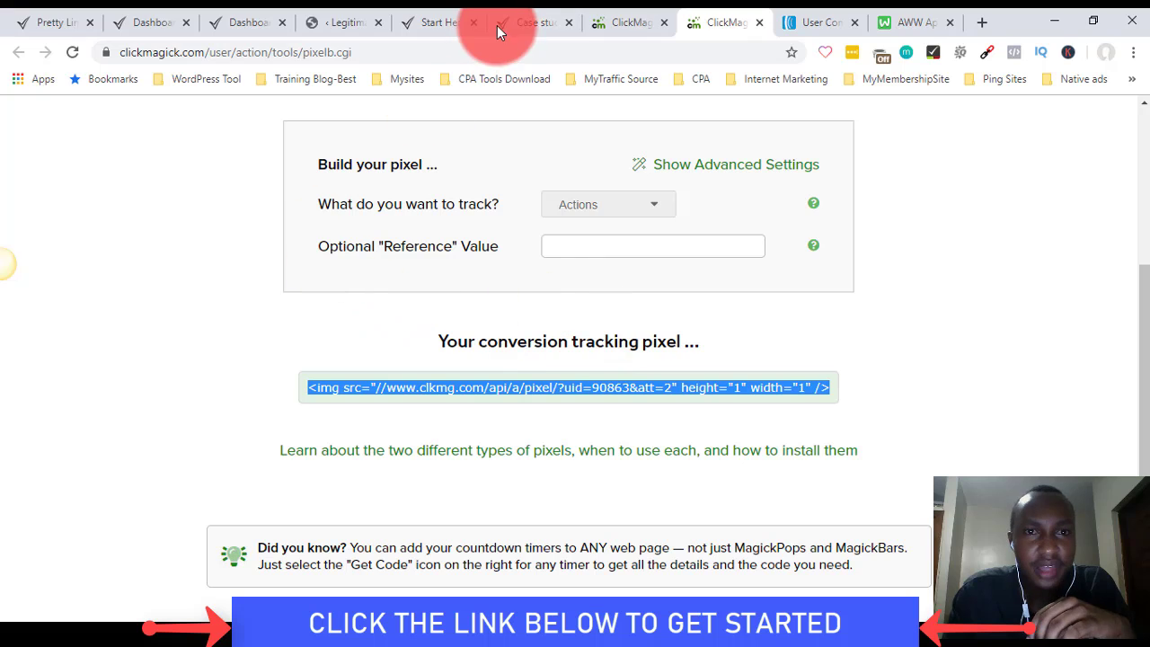
Step: Switch to InstaBuilder, paste the copied pixel code as plain text into the thank-you page's Body Scripts and save the page
left_click(332, 20)
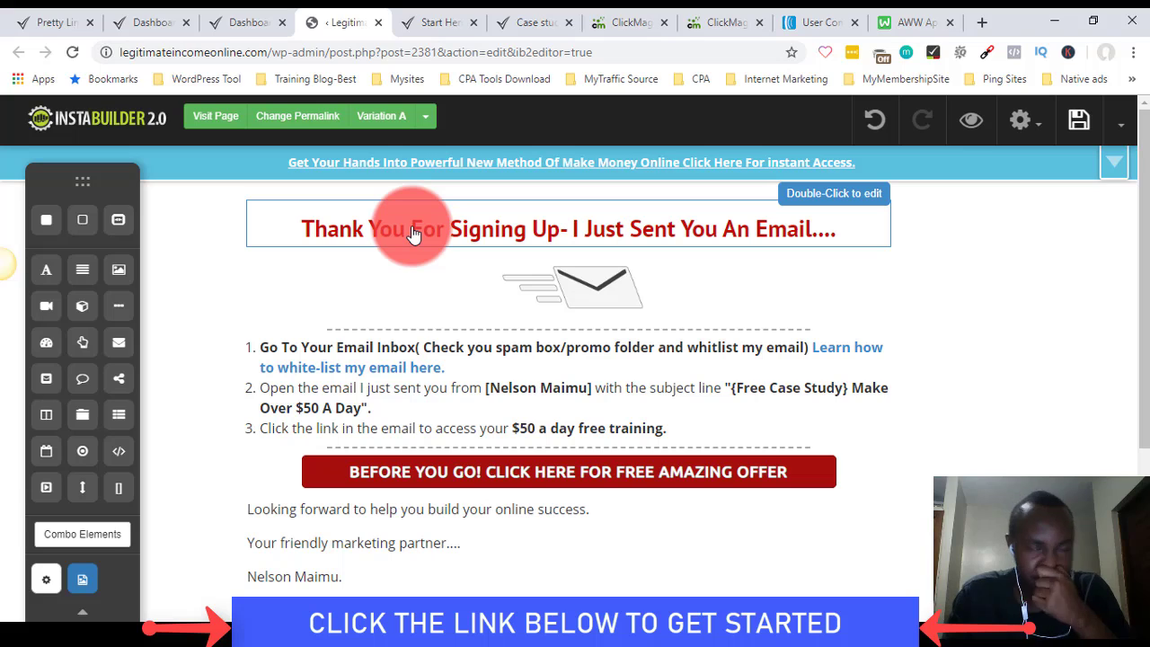
left_click(1032, 124)
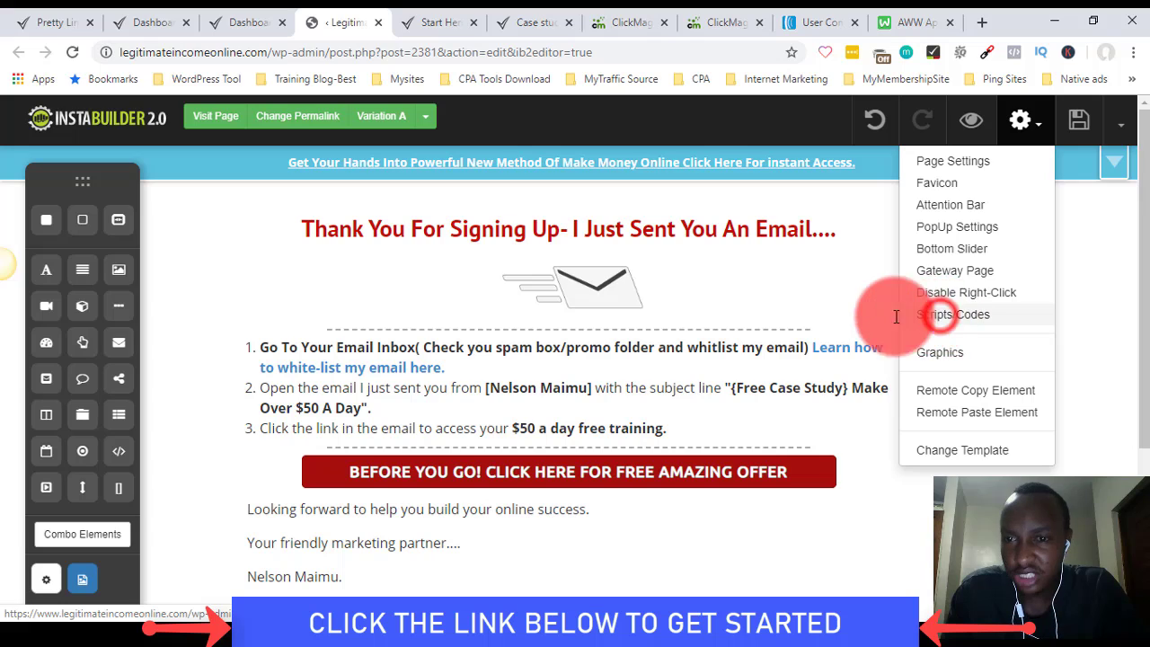
left_click(943, 316)
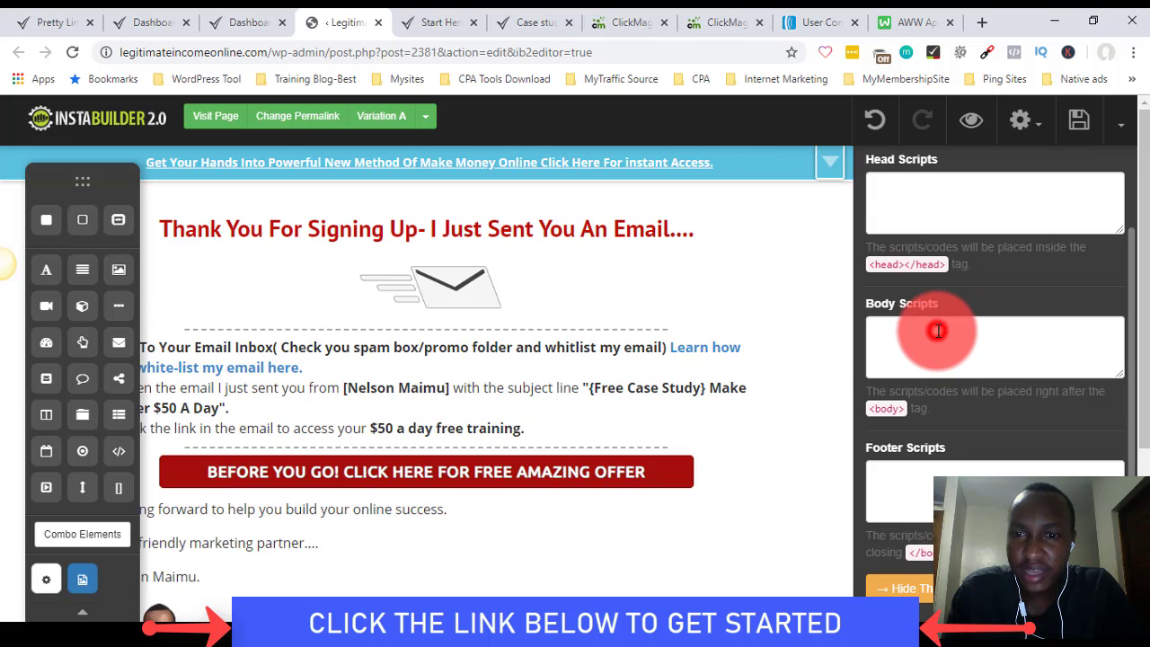
left_click(938, 328)
right_click(909, 330)
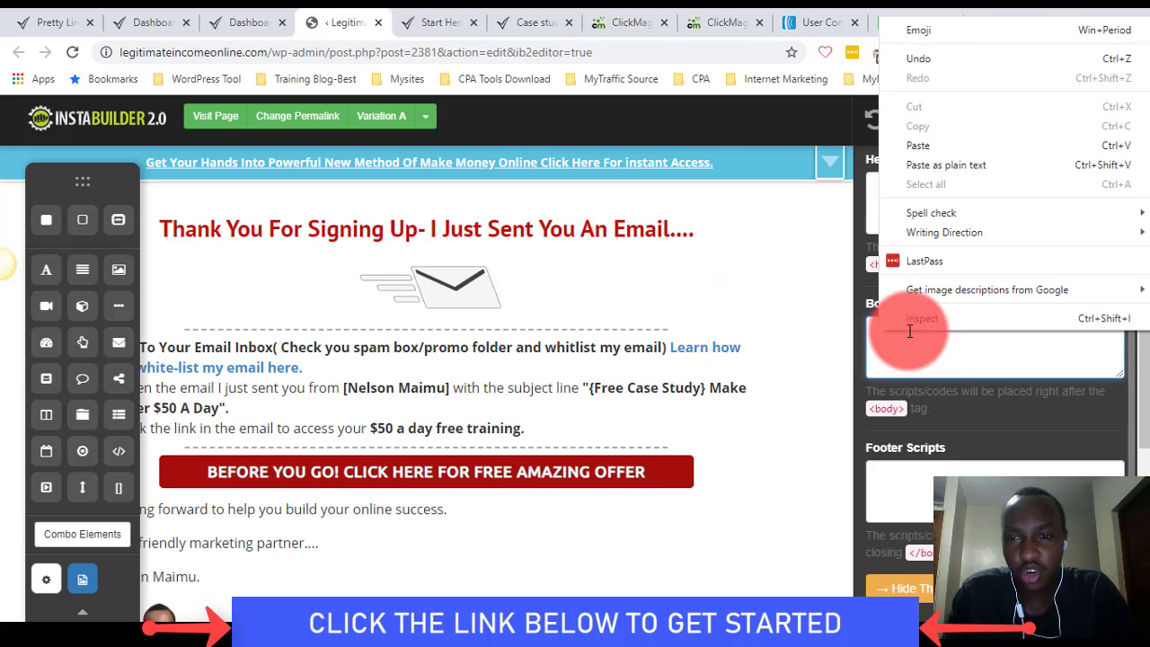
left_click(952, 167)
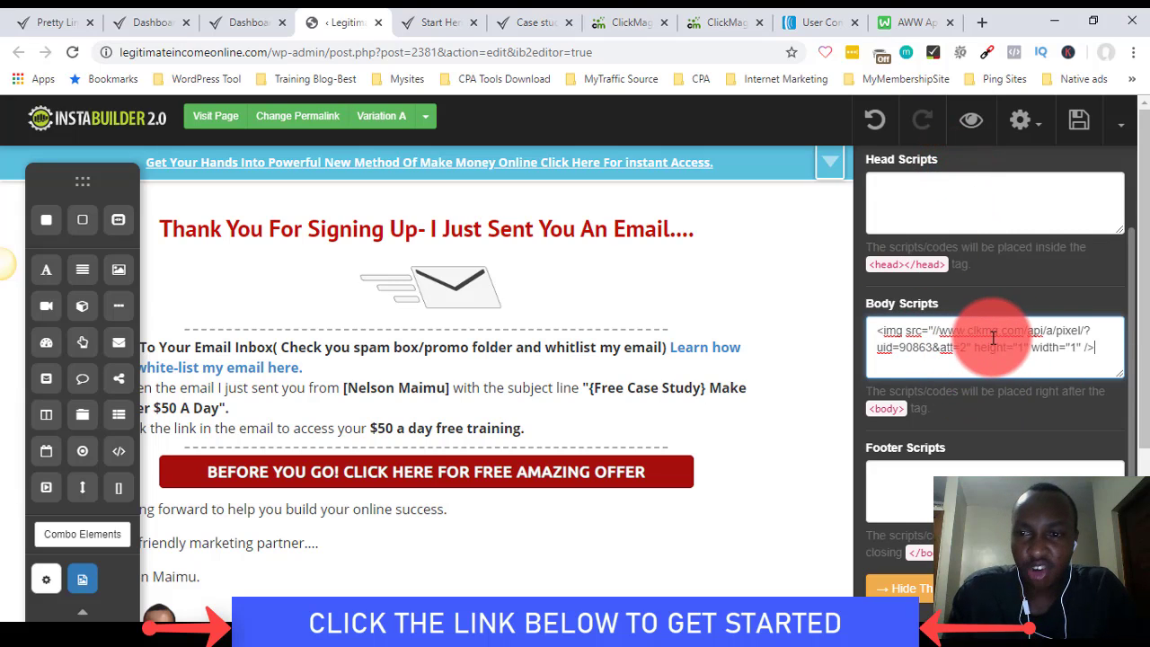
left_click(988, 286)
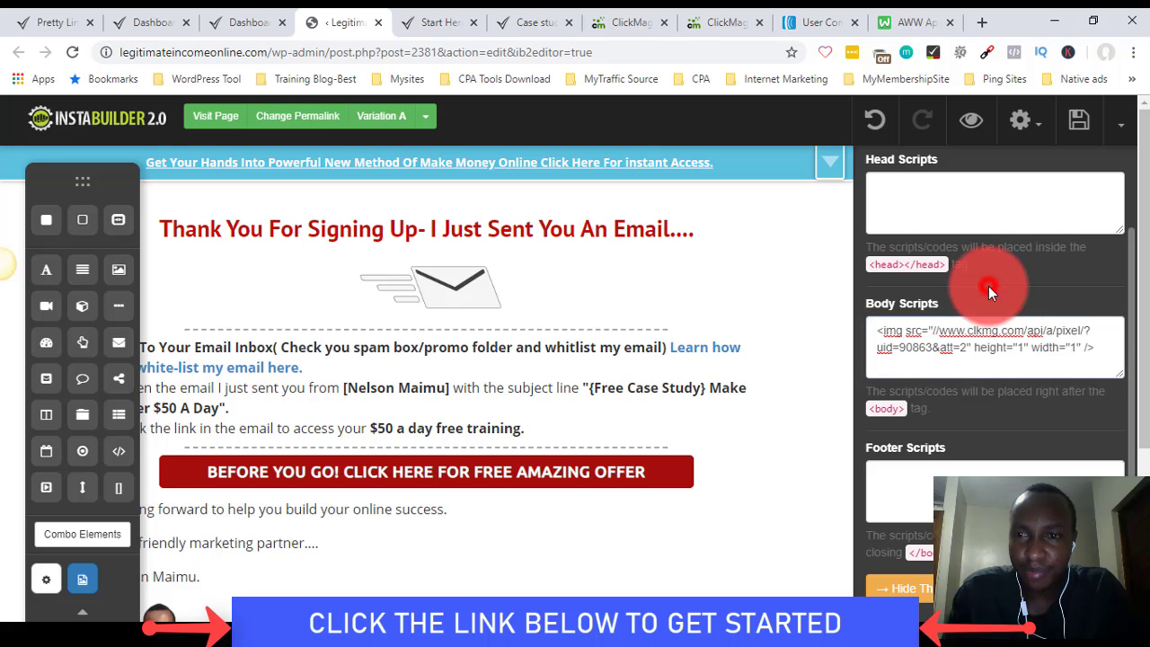
left_click(1075, 133)
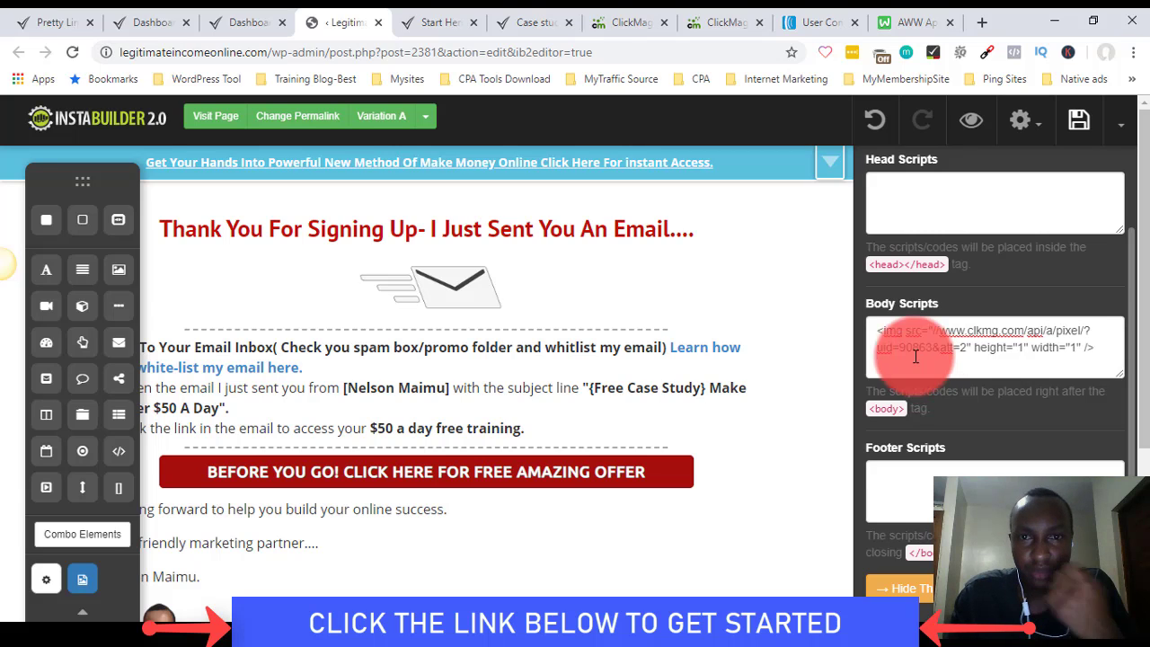
Step: Return to ClickMagick, close the tracking pixels article and bring up the tracking links list showing the "100c Dec20" link
left_click(693, 14)
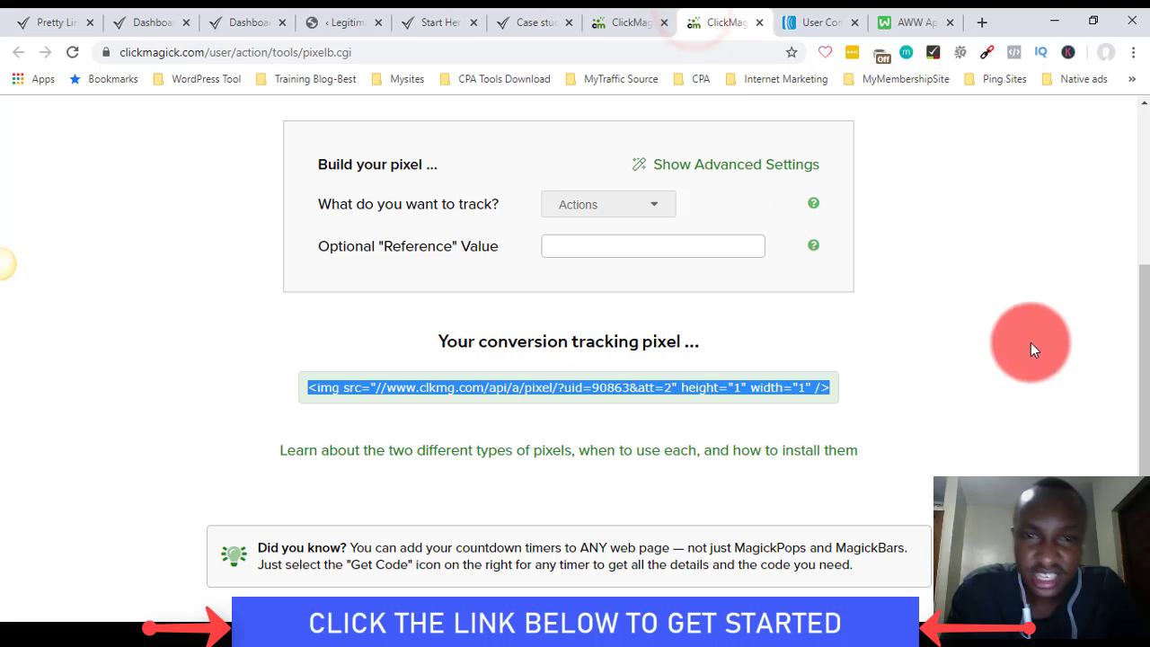
left_click(627, 22)
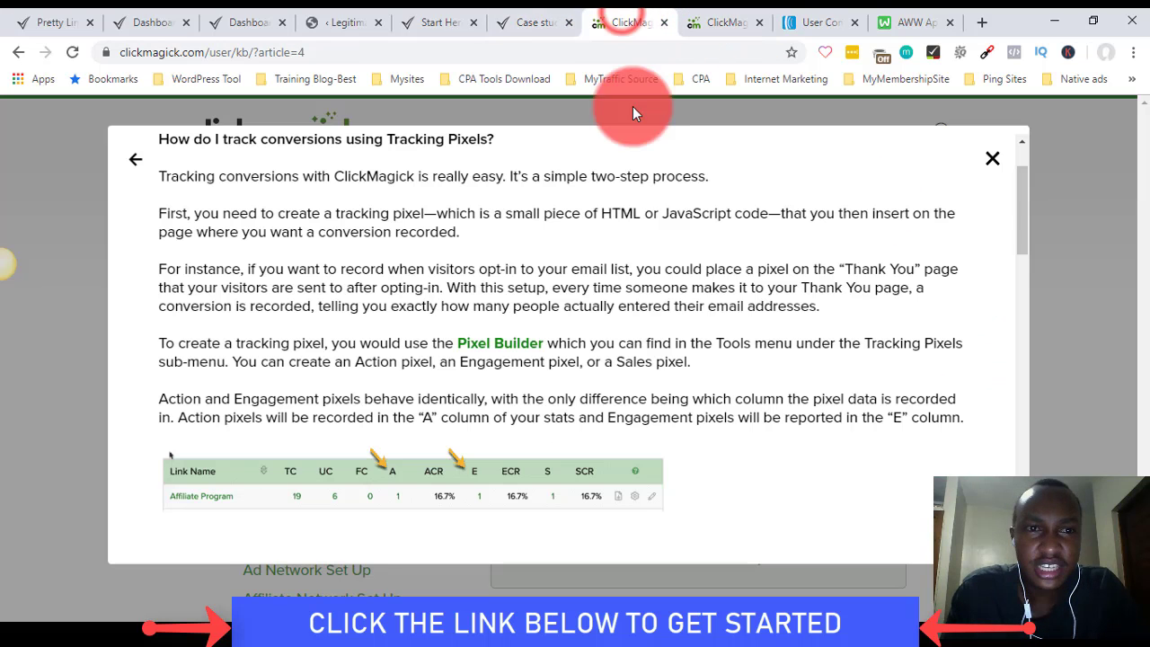
left_click(992, 158)
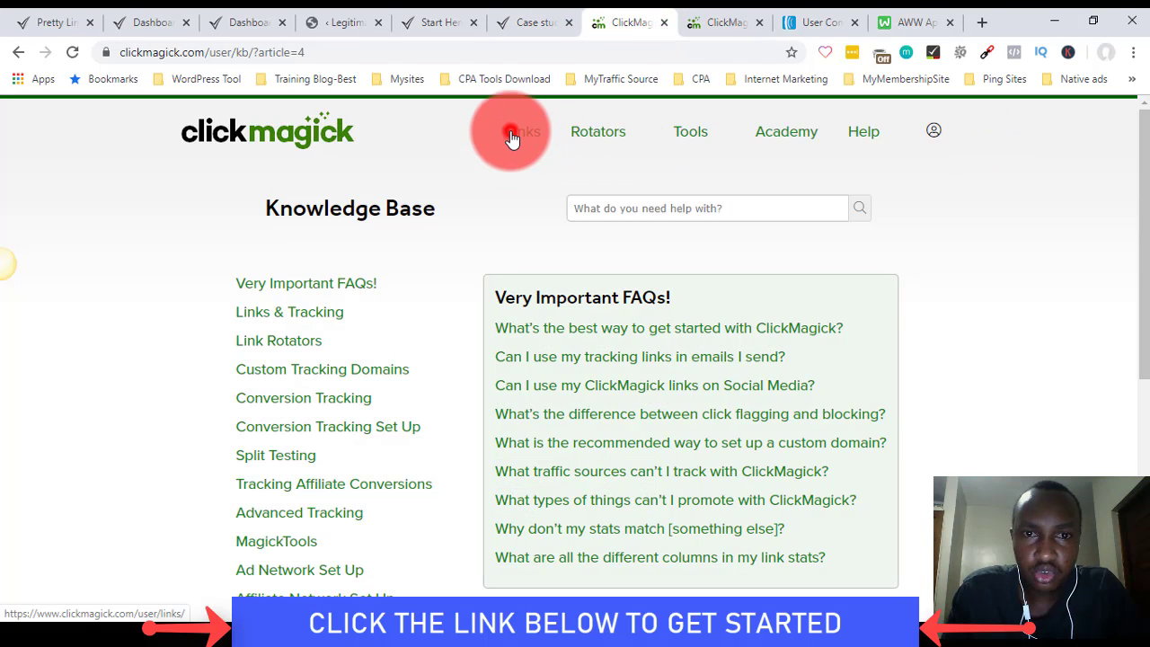
left_click(696, 20)
left_click(610, 24)
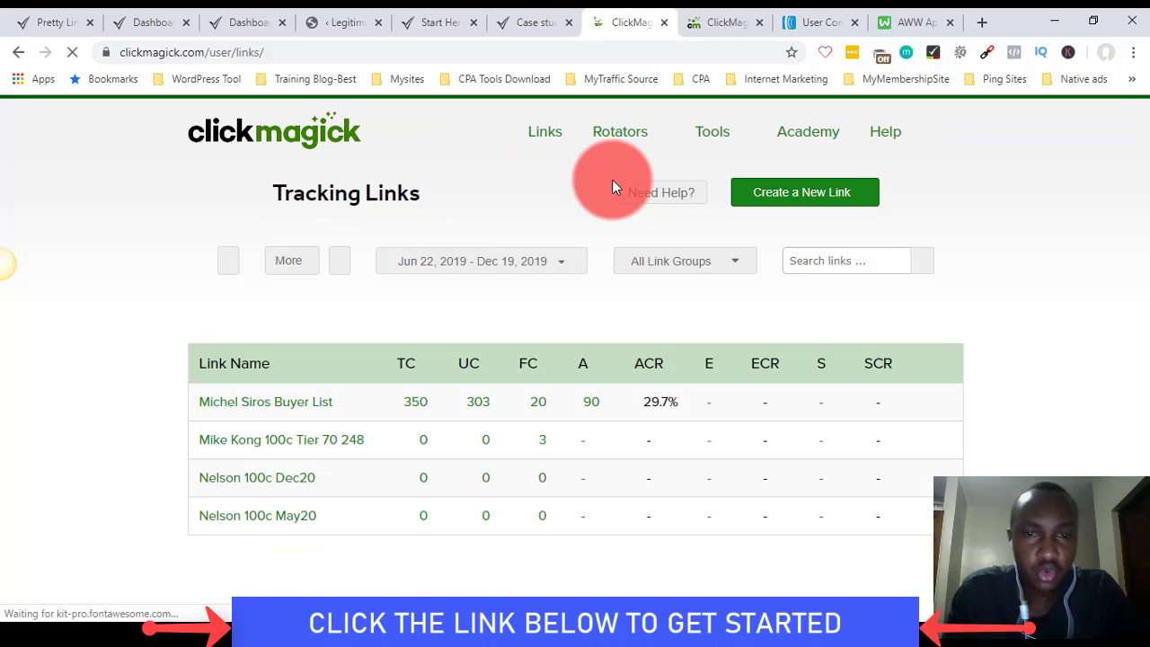
scroll(159, 357, "down", 1)
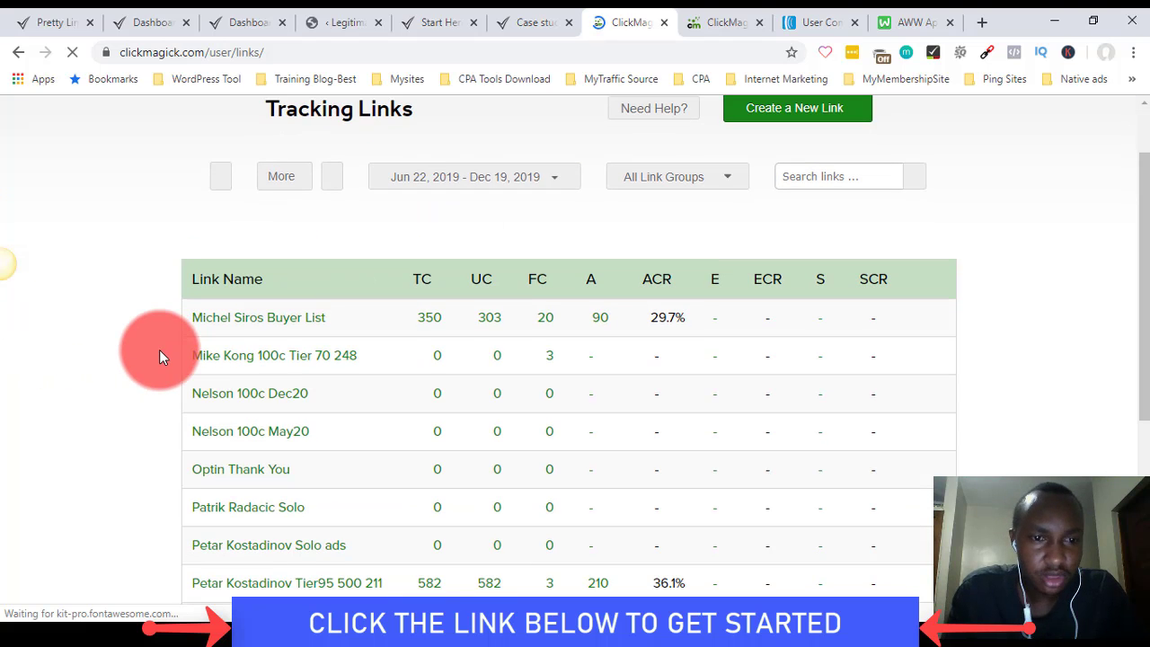
Step: Open the settings of the "100c Dec20" link and copy its full tracking link URL
left_click(255, 401)
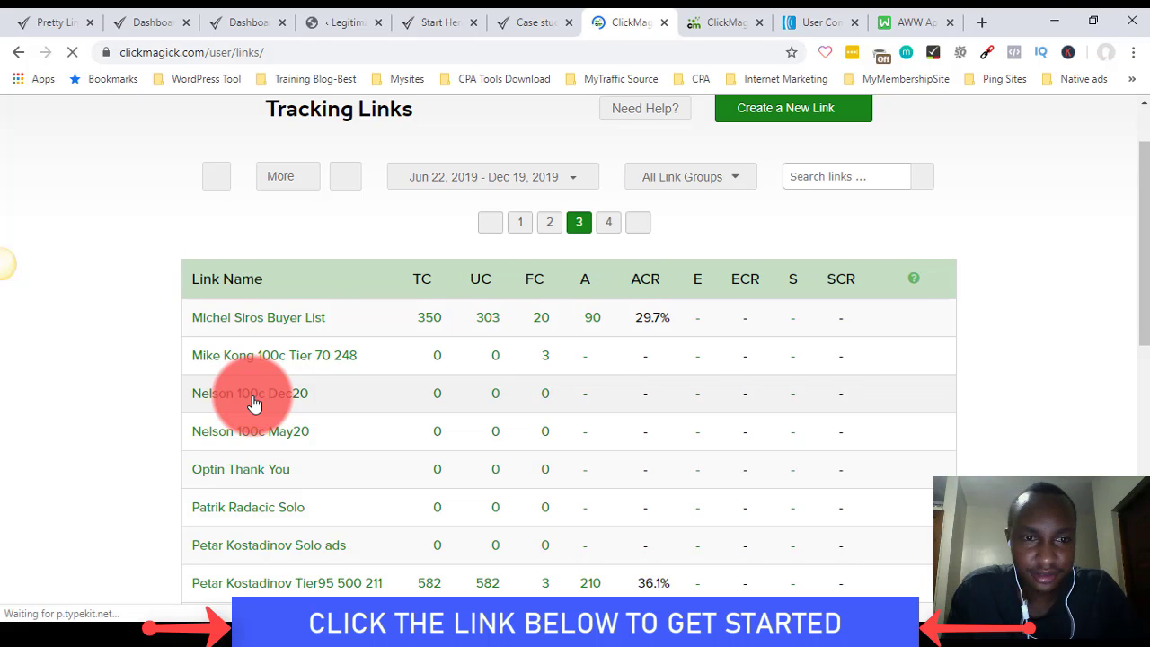
left_click(251, 402)
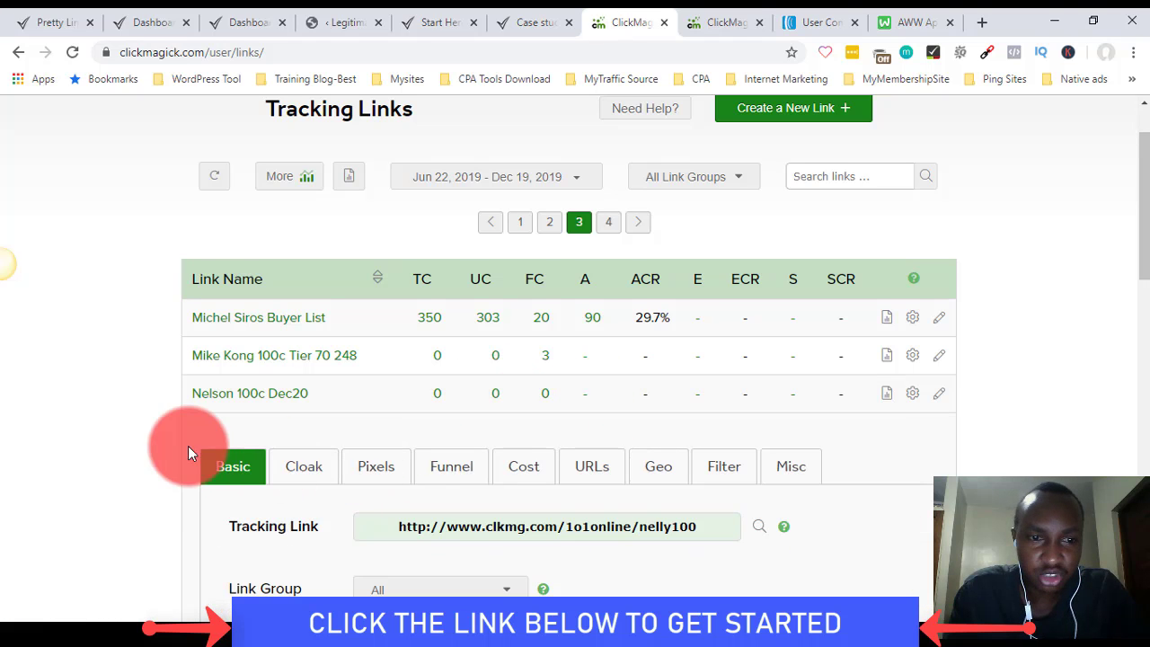
scroll(132, 431, "down", 2)
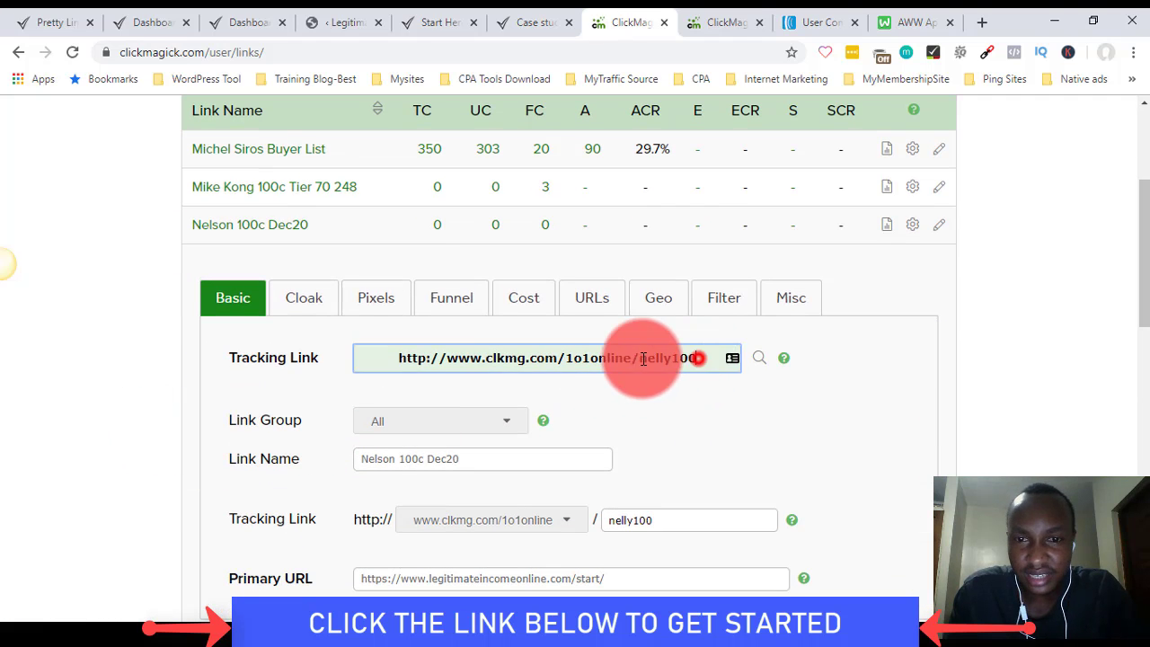
left_click_drag(643, 358, 458, 360)
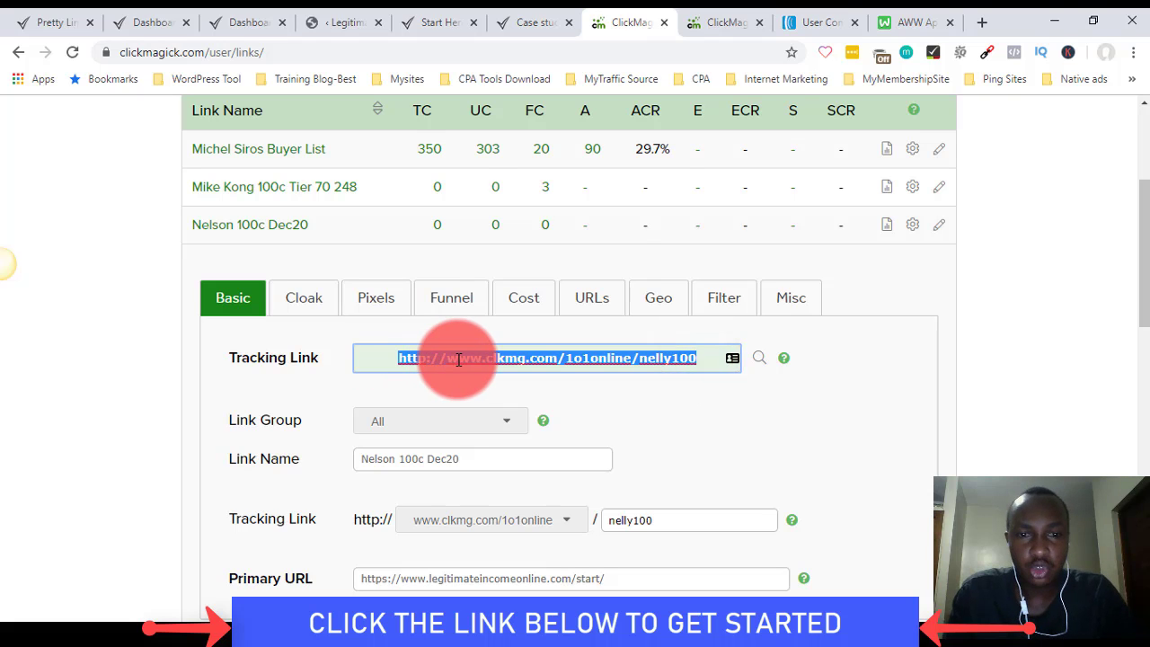
right_click(458, 359)
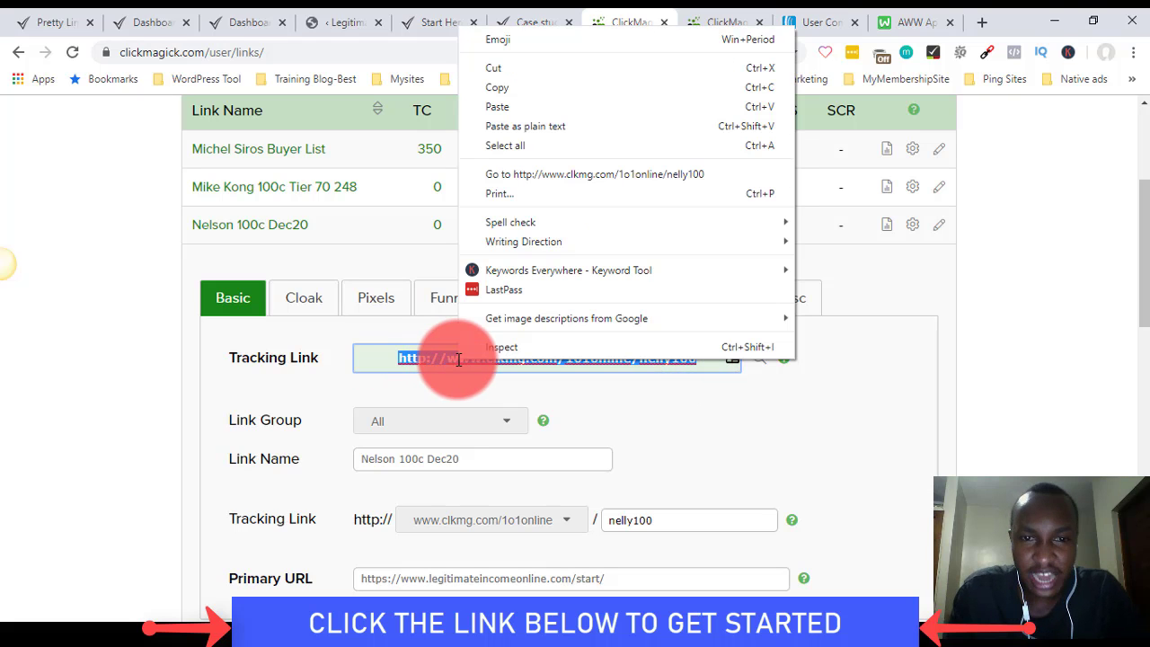
left_click(514, 93)
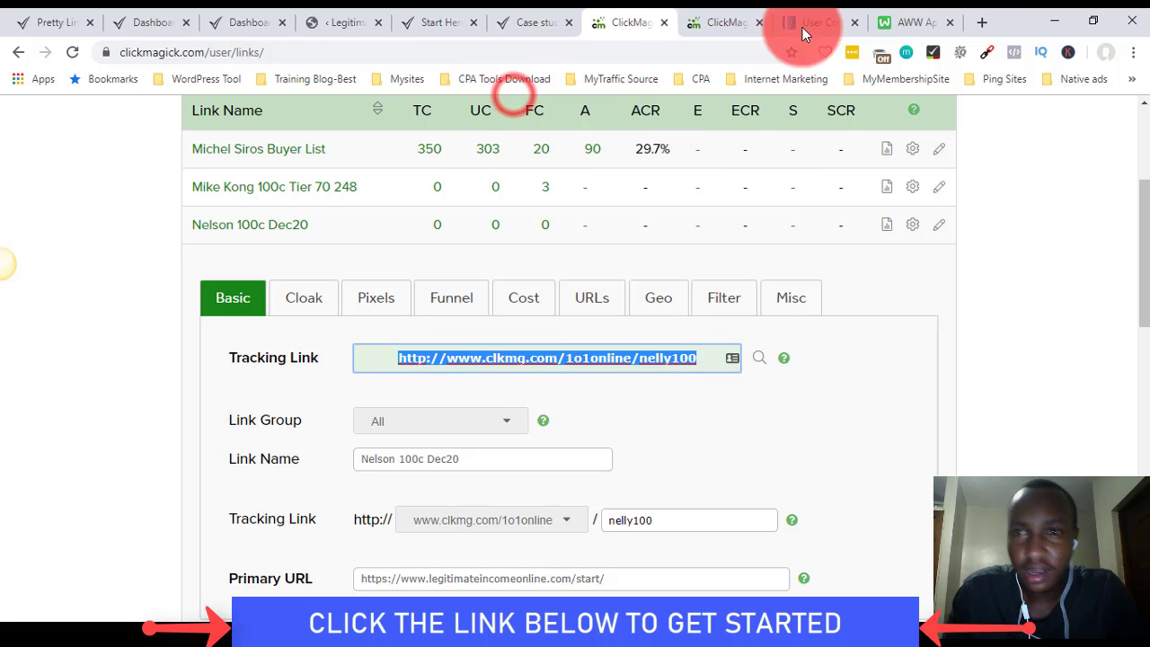
Step: Load the copied tracking link in a new browser tab to visit the opt-in page
left_click(981, 21)
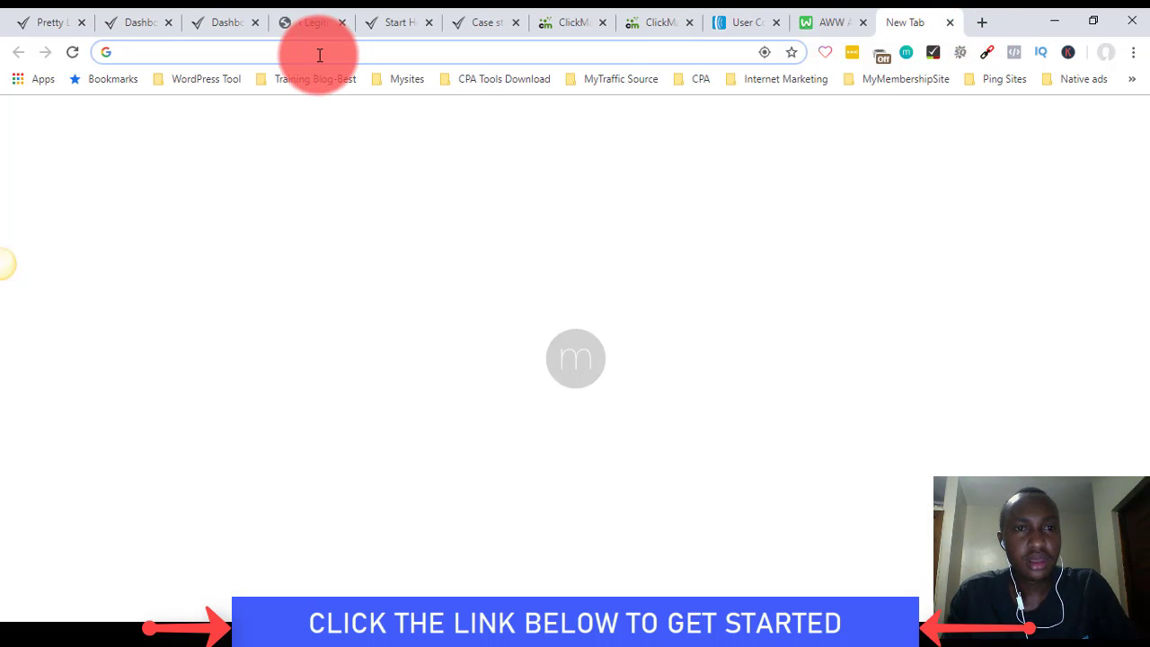
key("ctrl+v")
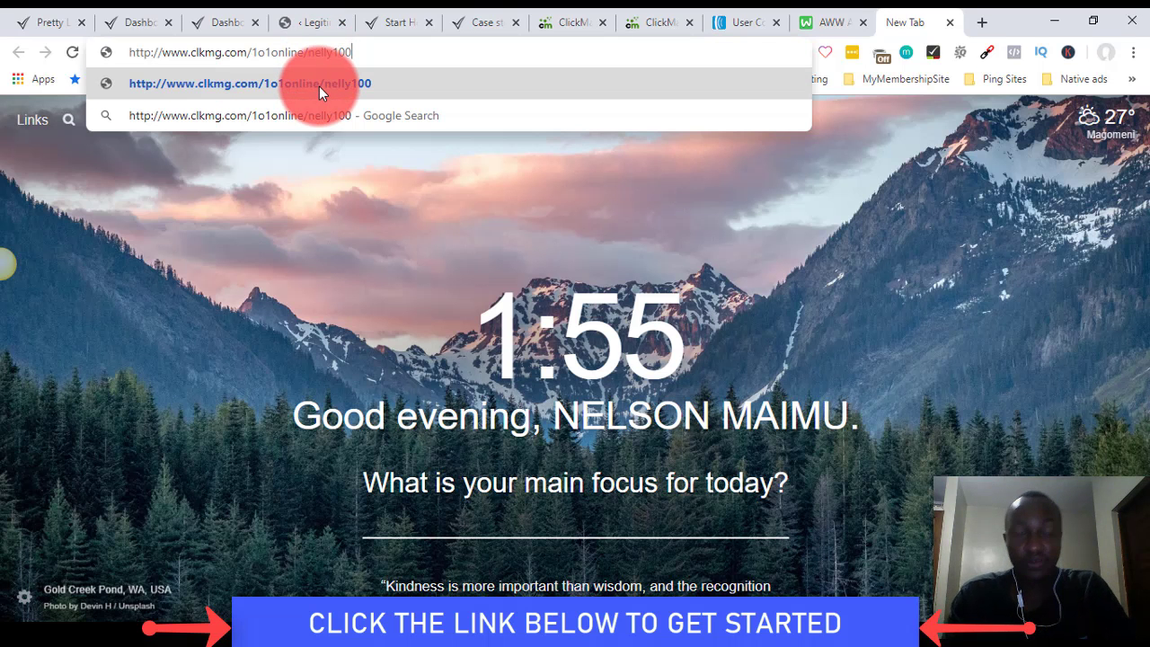
left_click(319, 86)
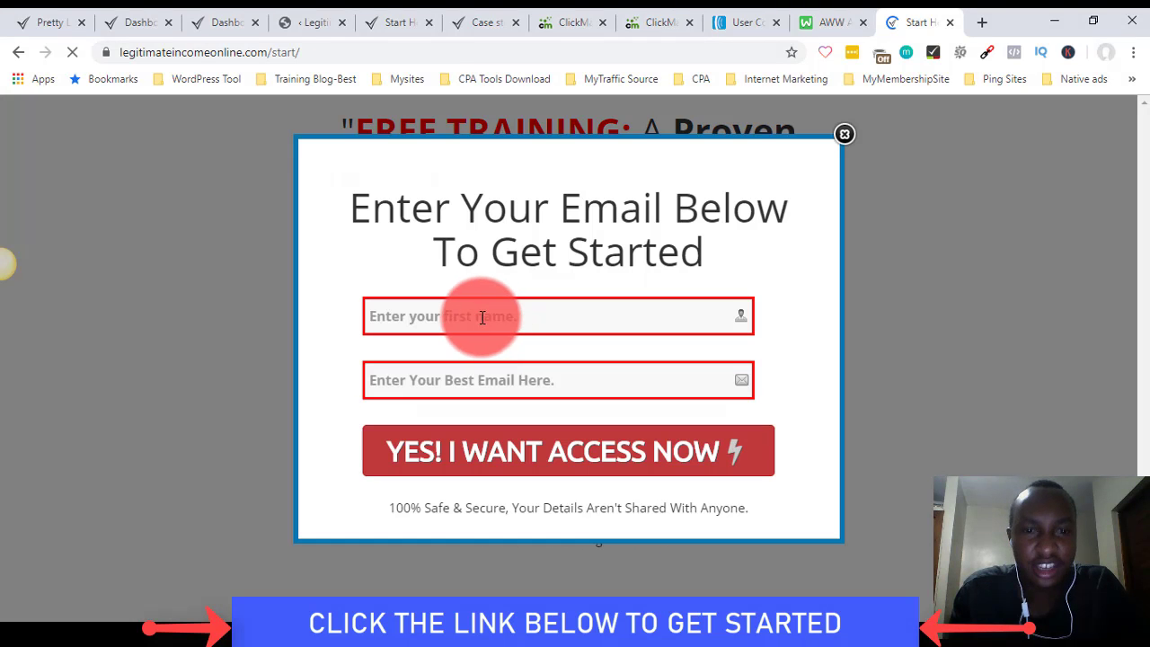
Step: Fill in the opt-in form with a test first name and an e-mail address
left_click(473, 315)
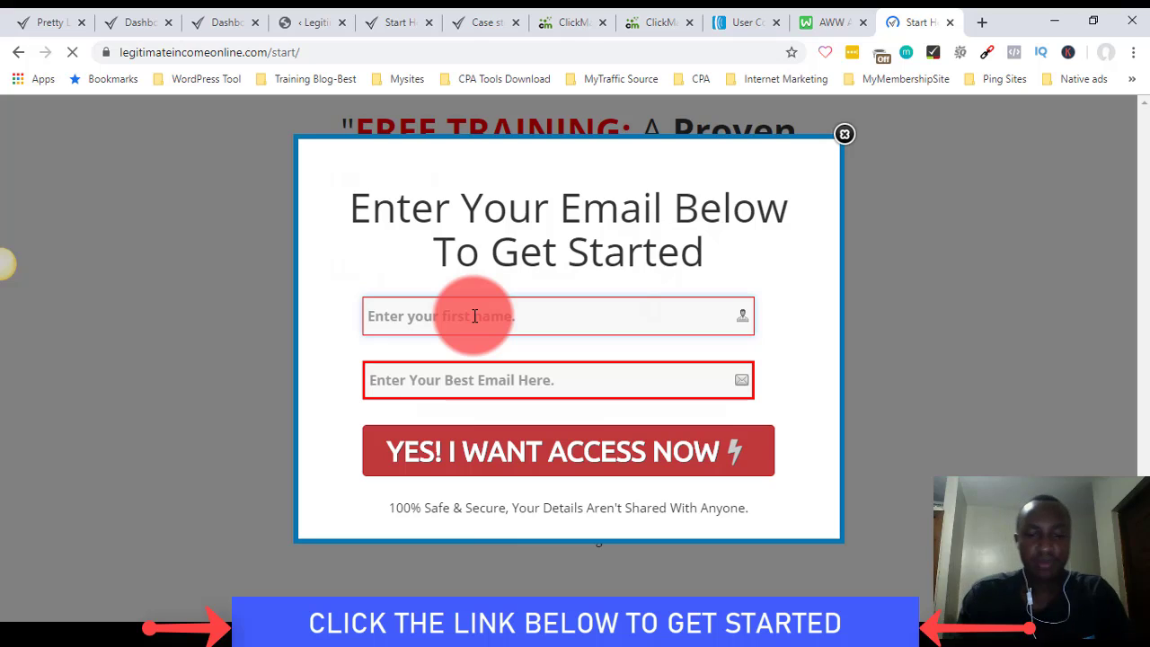
type("Nells")
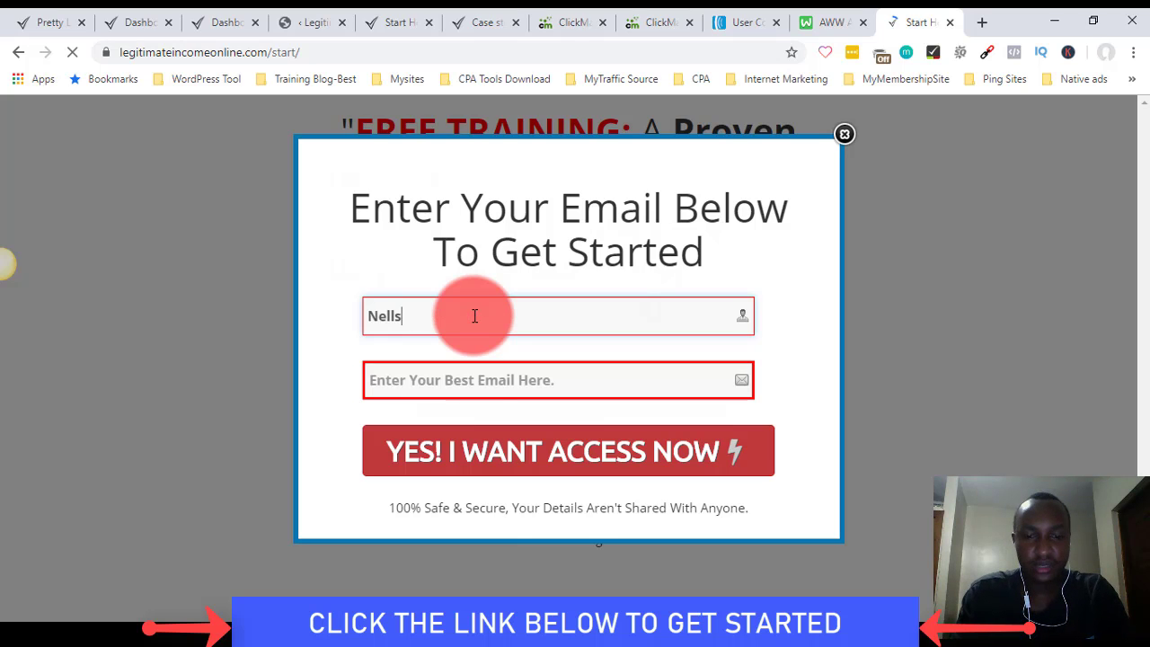
key("BackSpace")
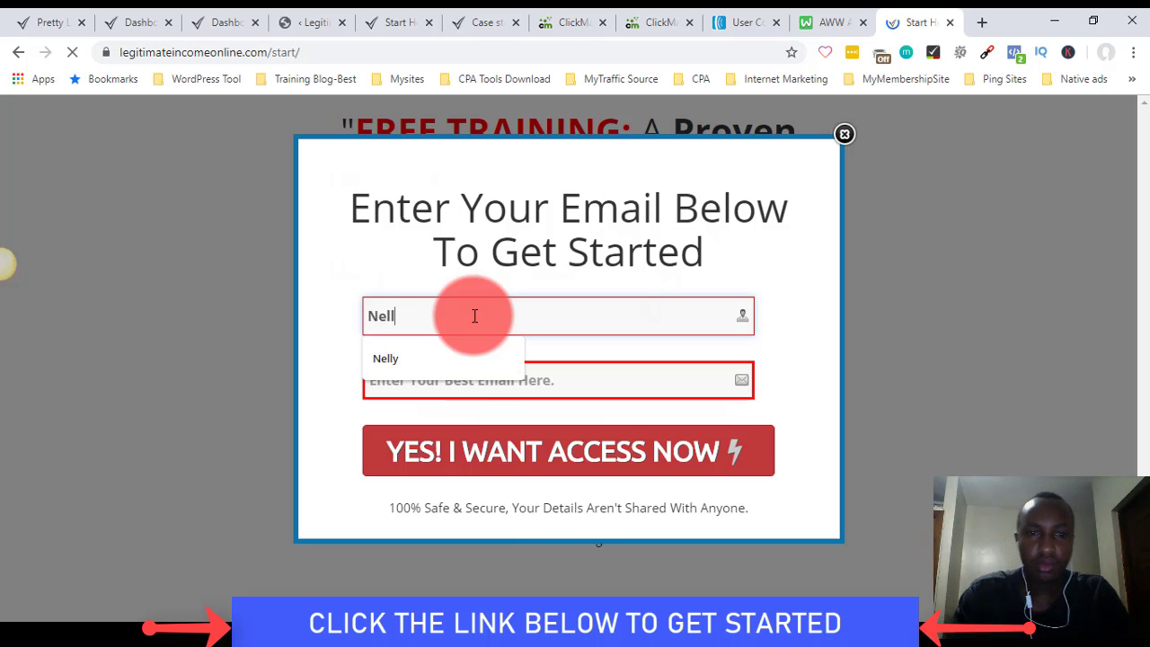
left_click(652, 377)
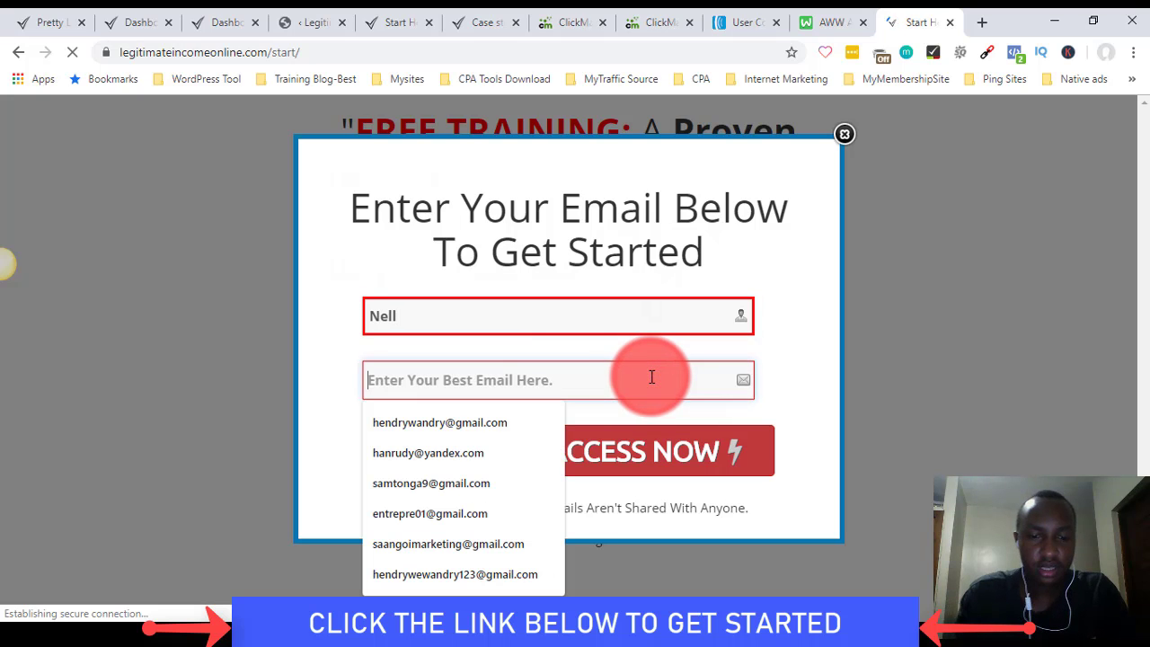
type("hen")
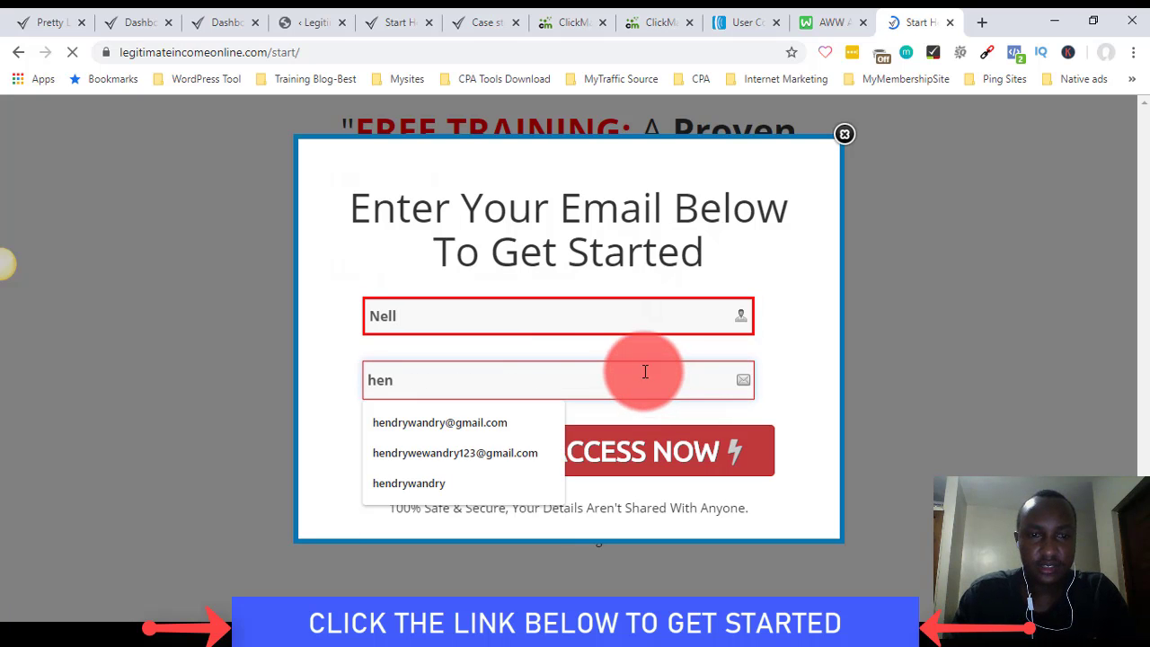